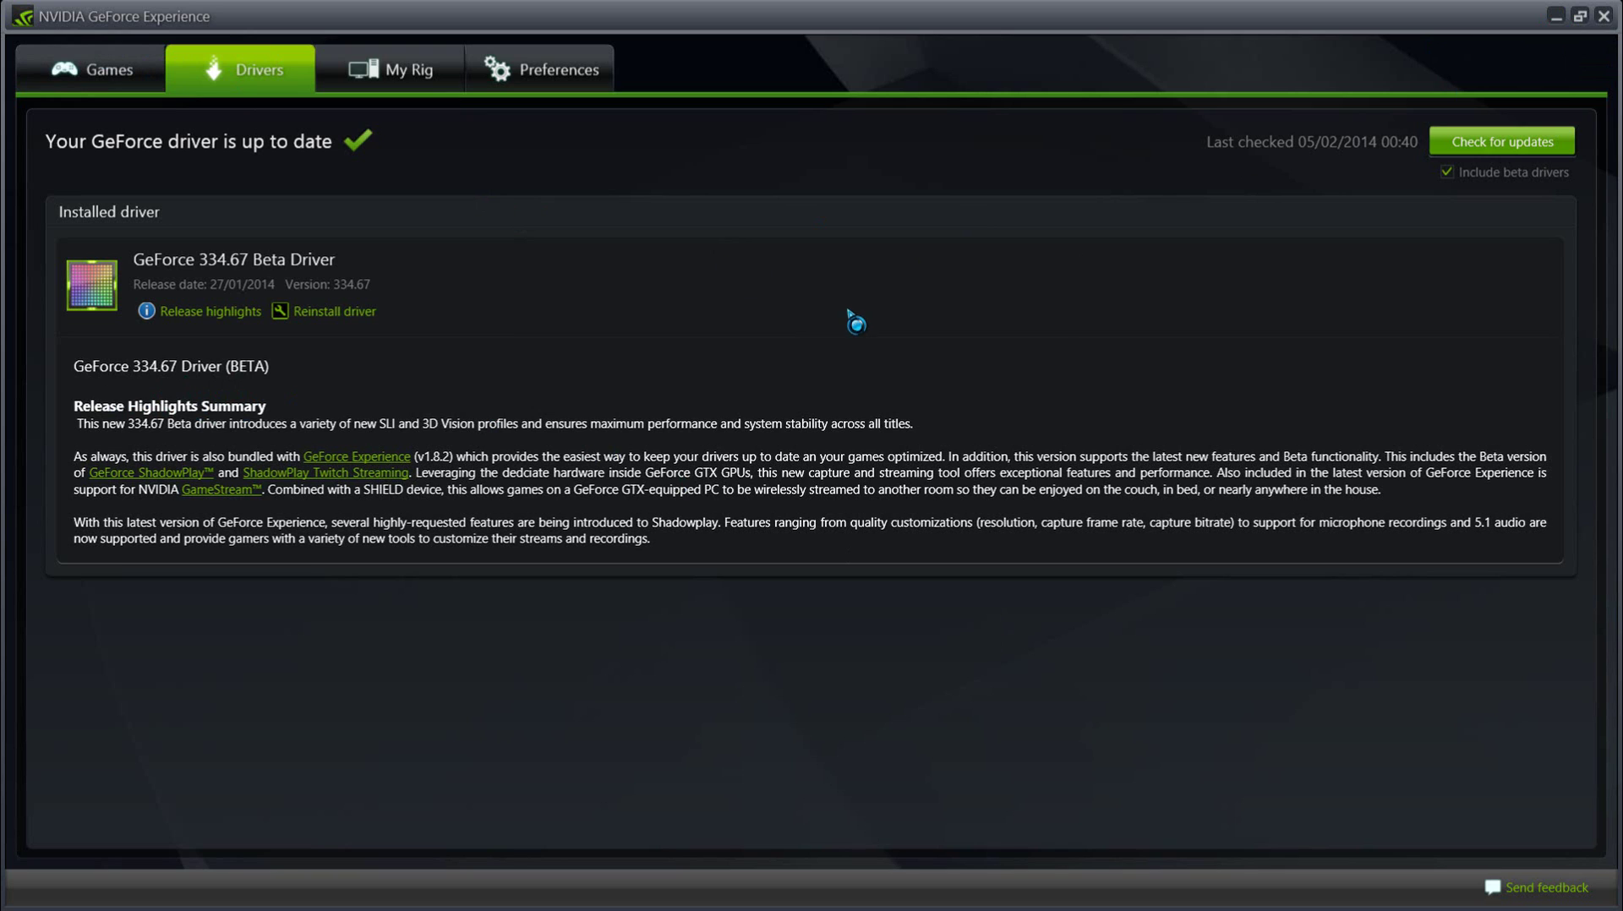
- Minimise the GeForce Experience window to reveal the desktop shortcuts
left_click(1555, 16)
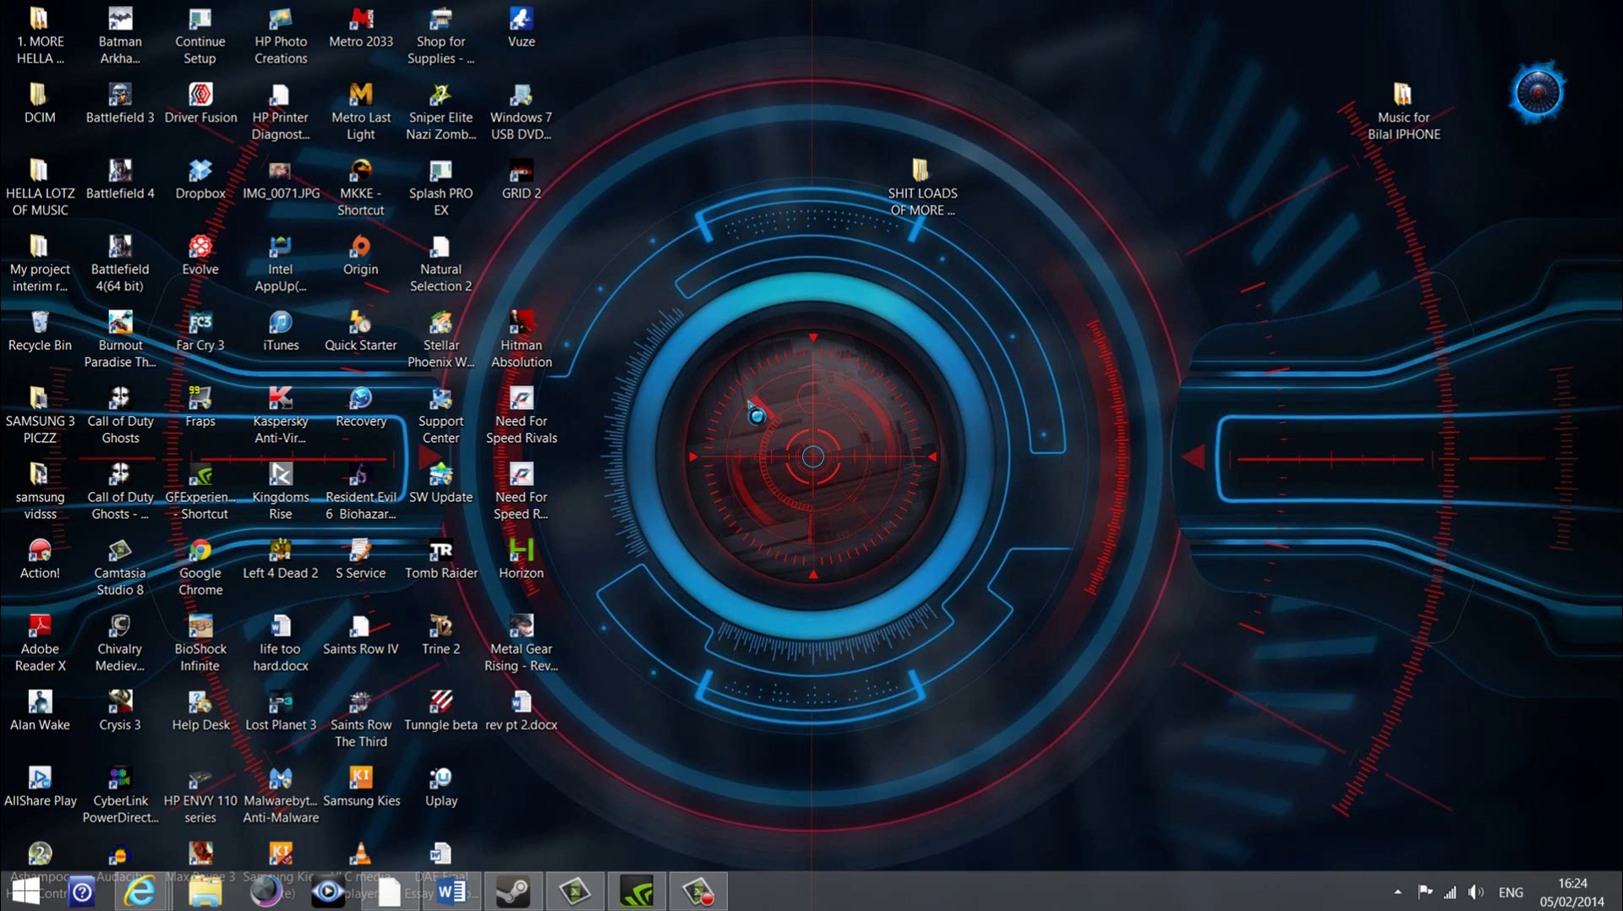
- In a maximised Explorer, browse C:\Program Files (x86)\NVIDIA Corporation\NVIDIA GeForce Experience and select GFExperience.exe
left_click(205, 892)
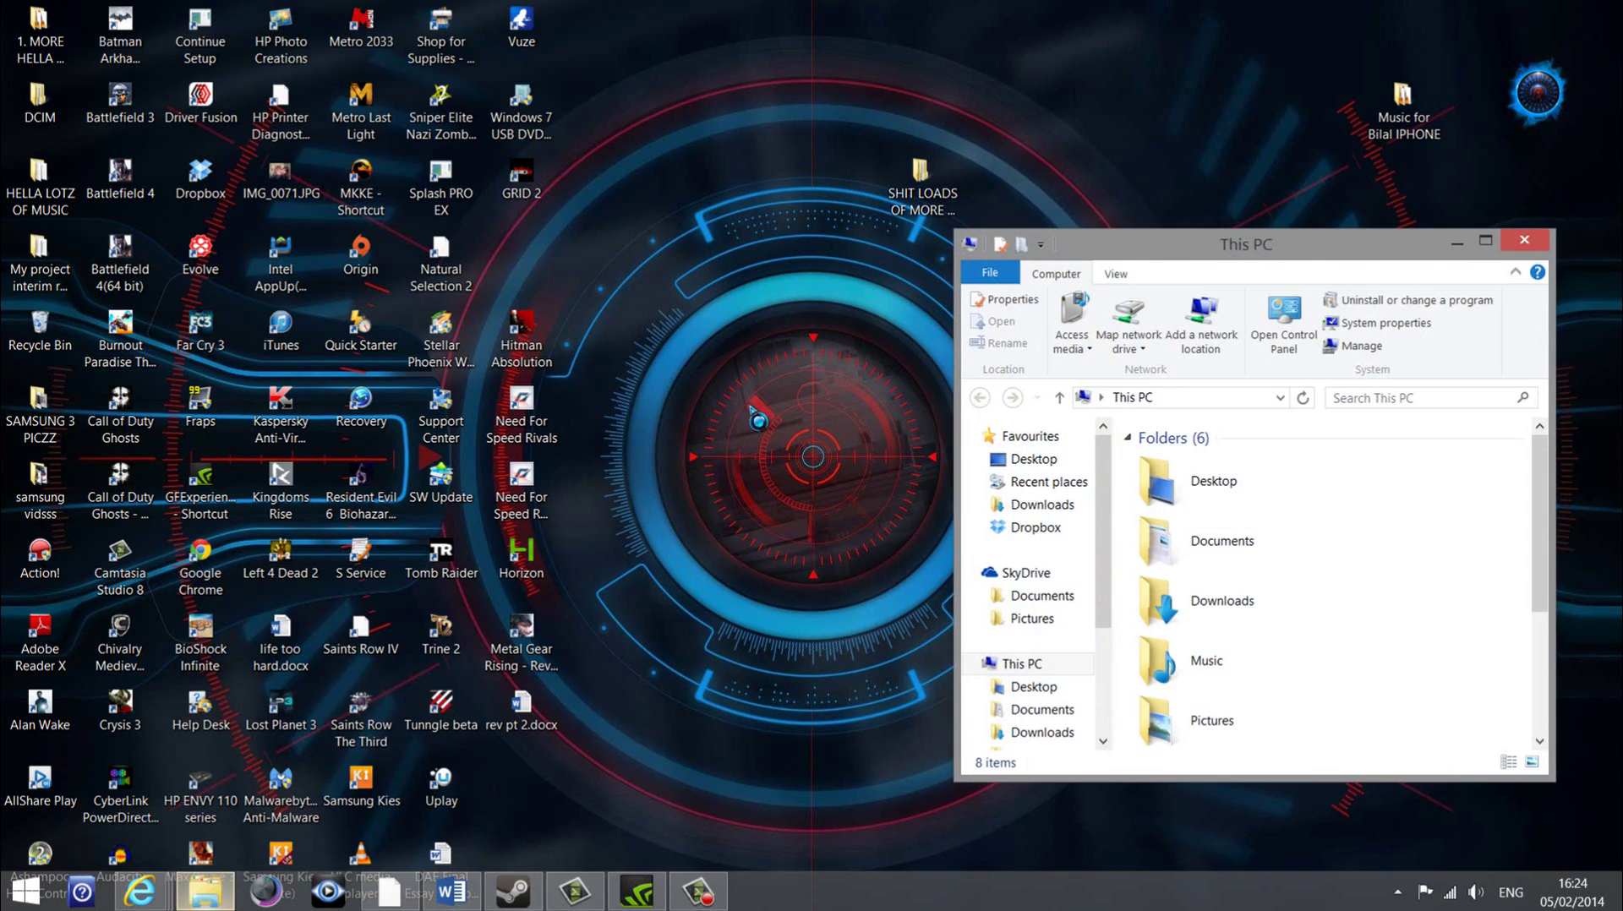
double_click(1188, 244)
left_click(285, 408)
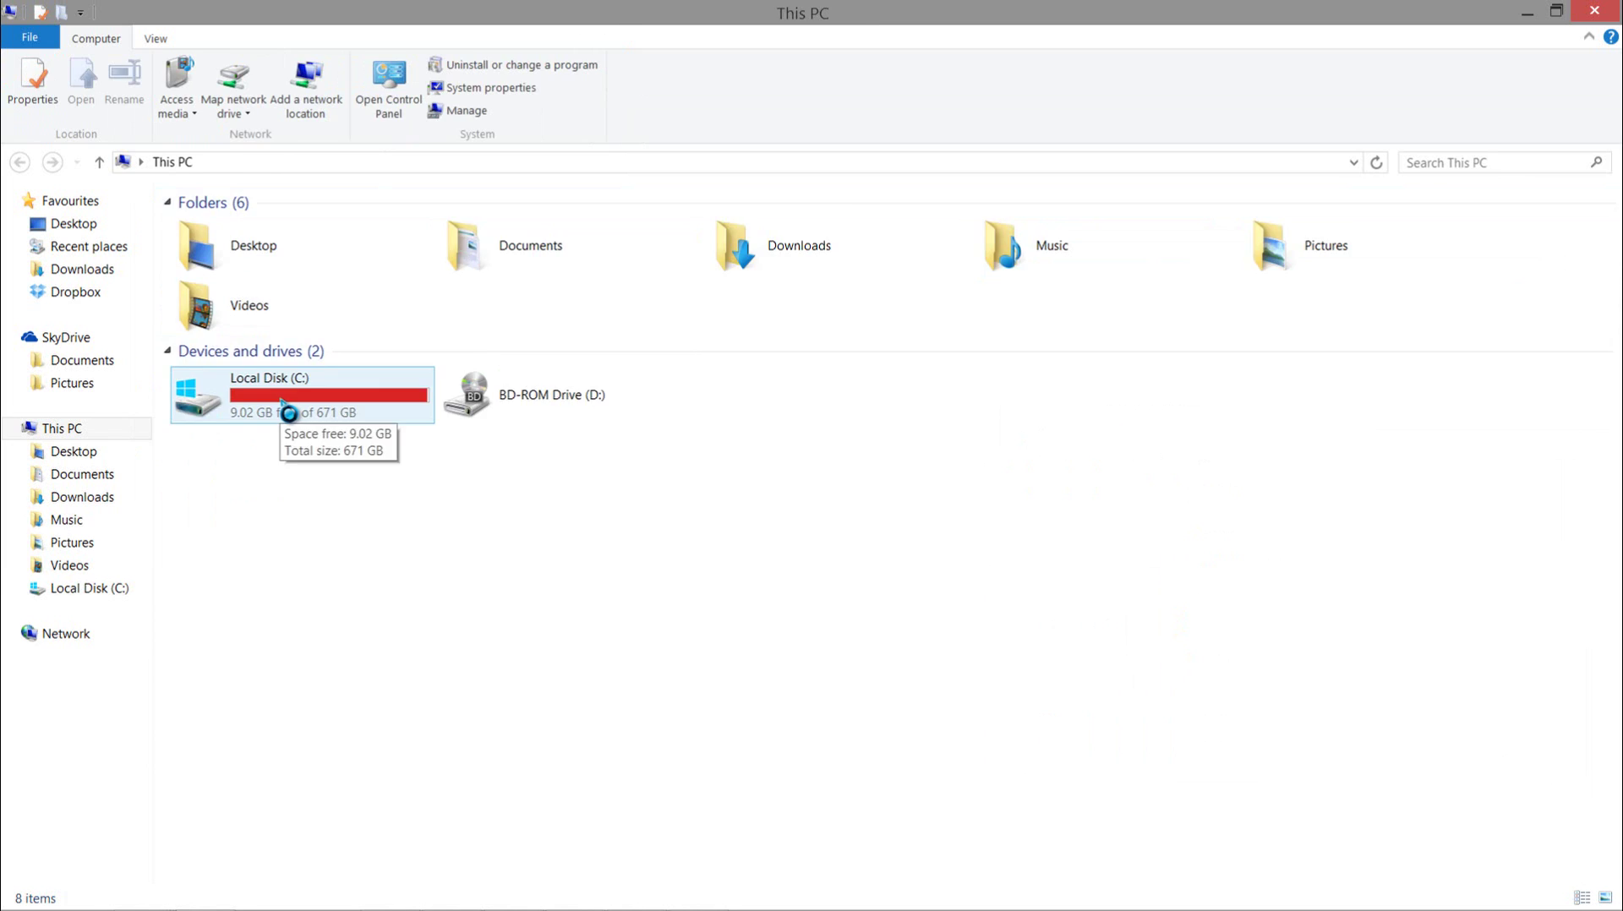
double_click(285, 409)
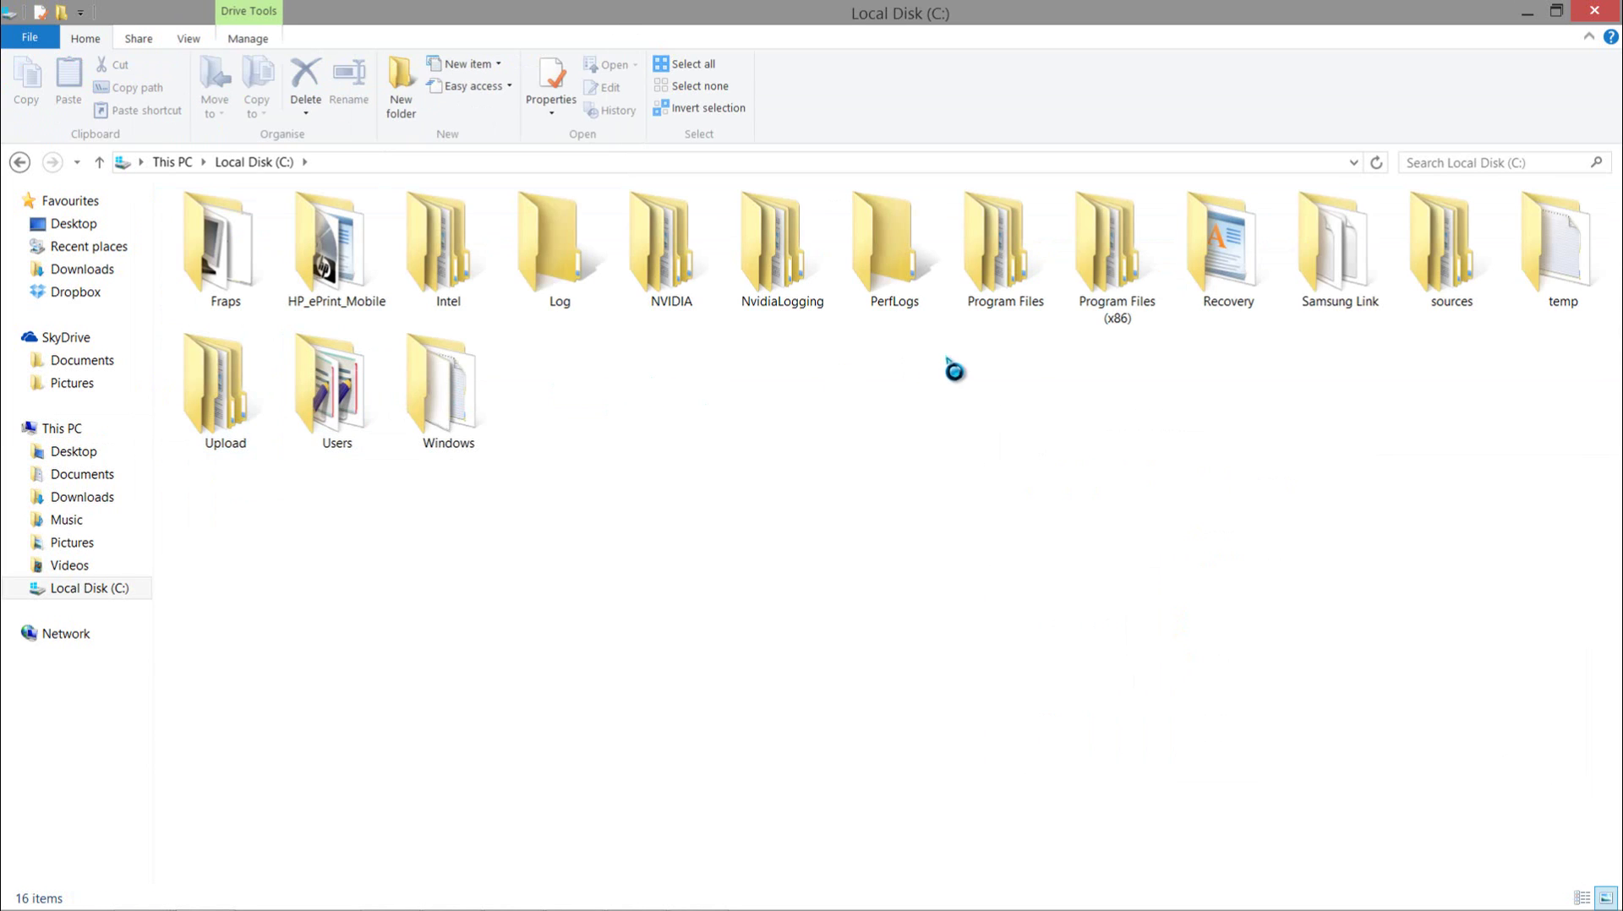
double_click(1128, 270)
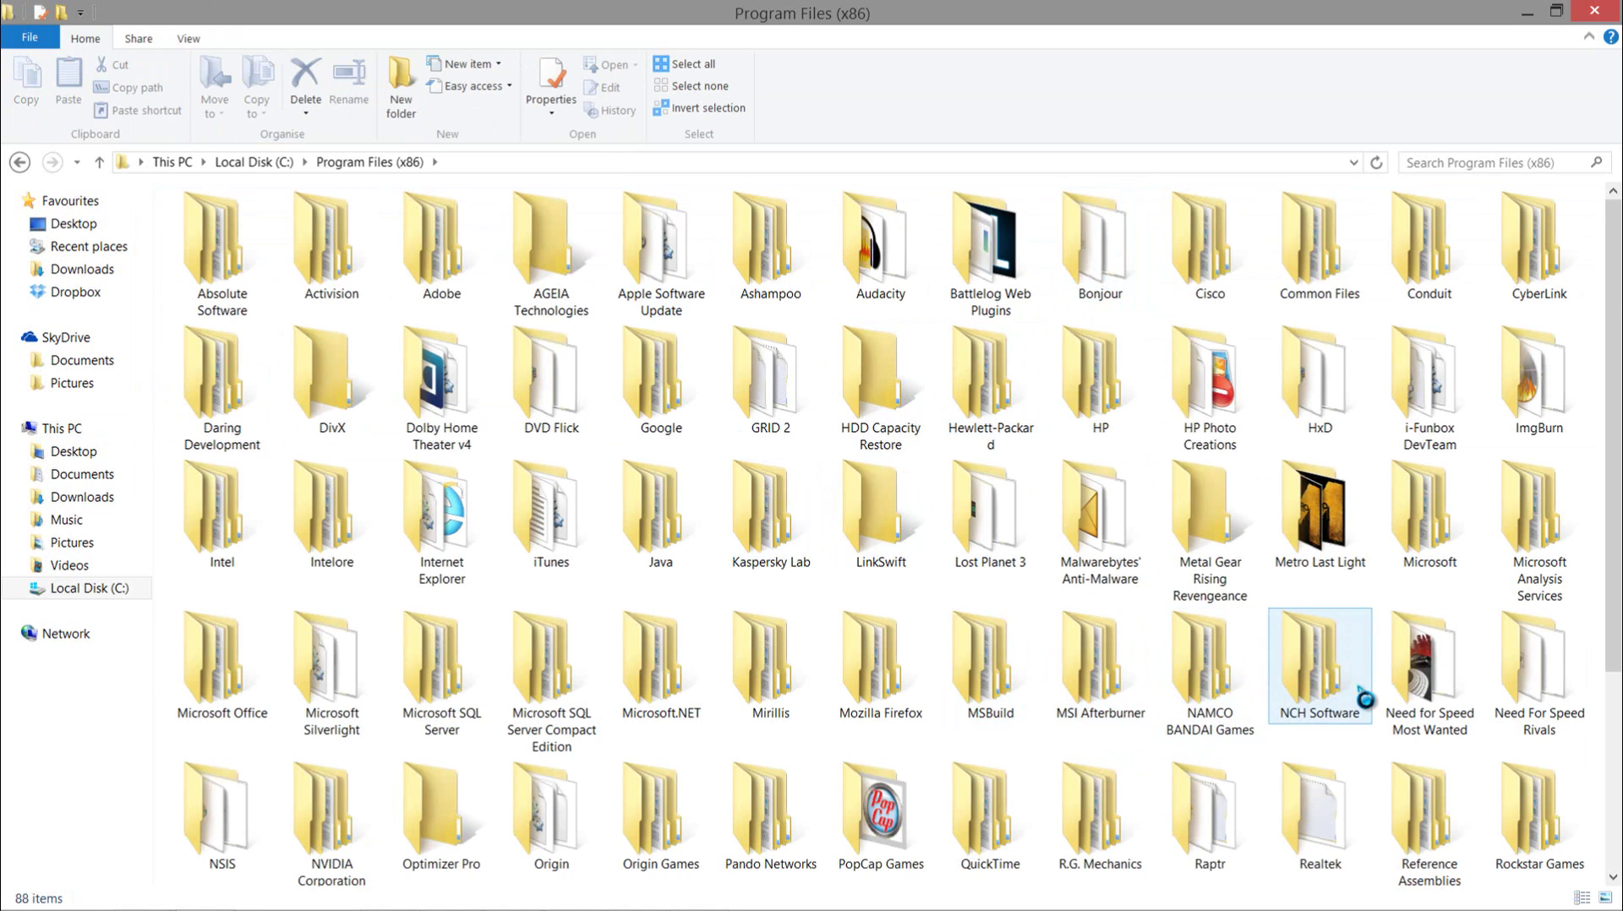
double_click(325, 824)
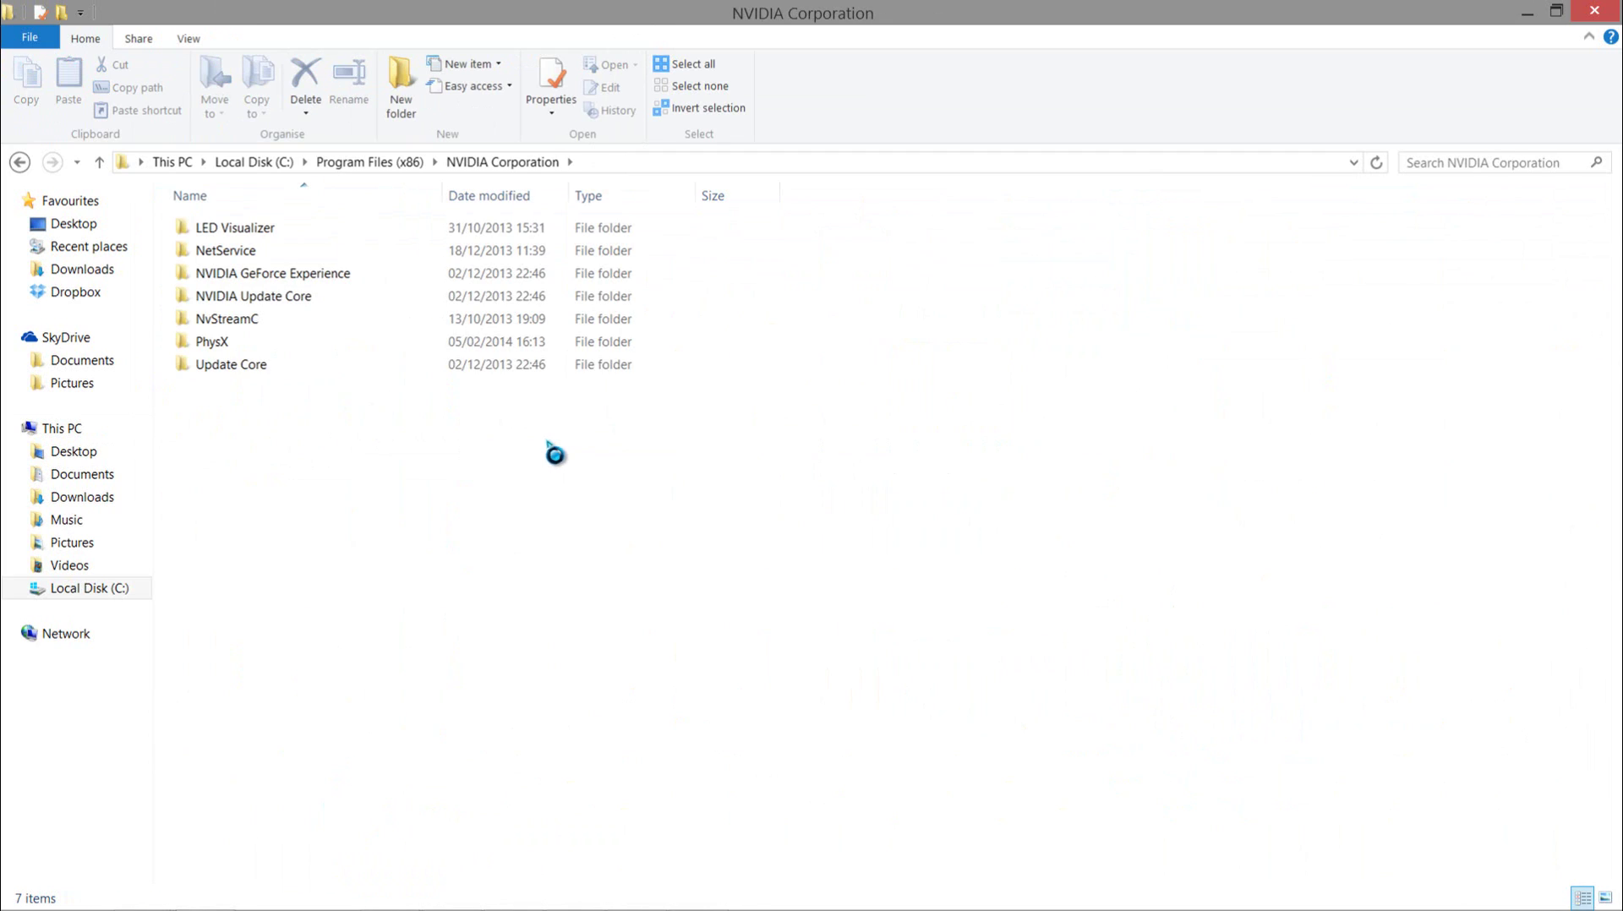
double_click(365, 279)
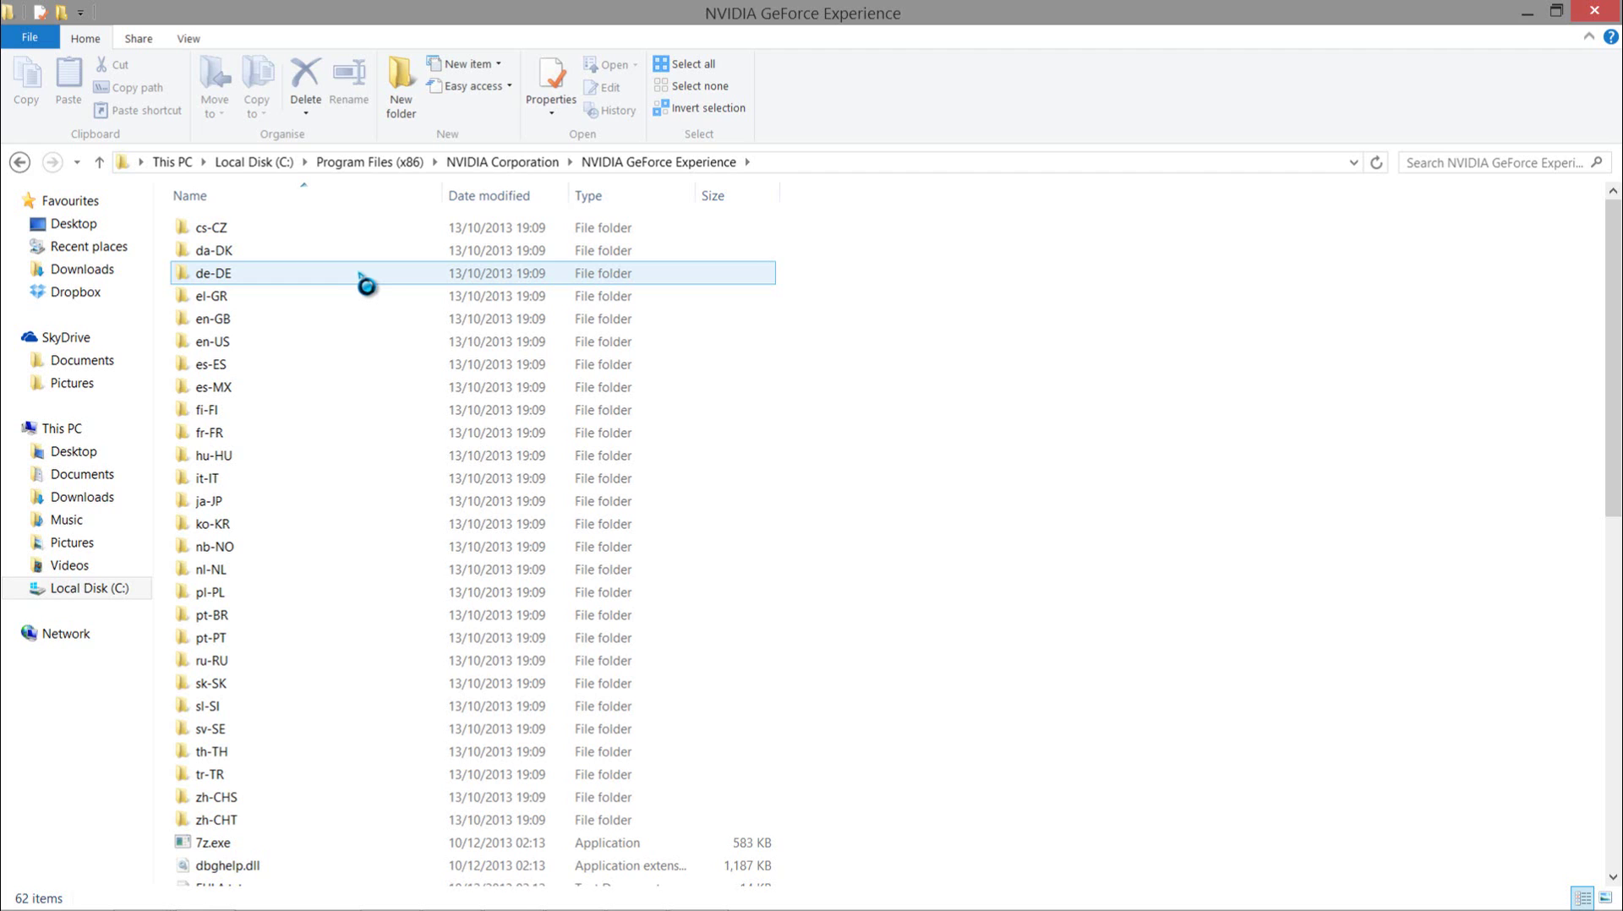
scroll(959, 446, "down", 5)
scroll(960, 448, "down", 2)
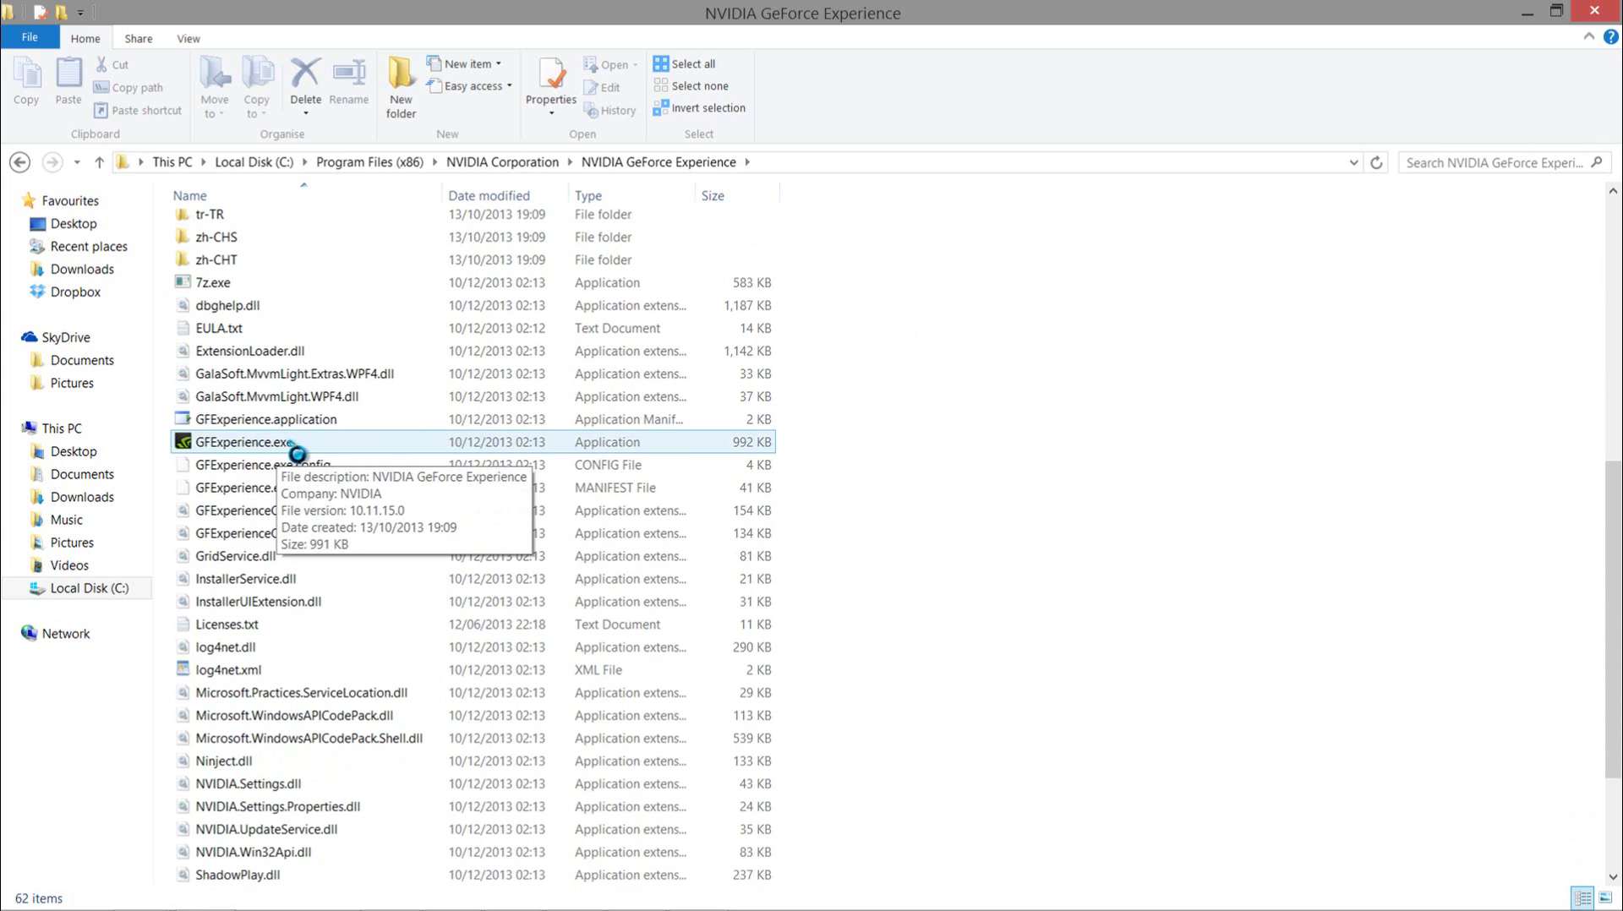
left_click(291, 447)
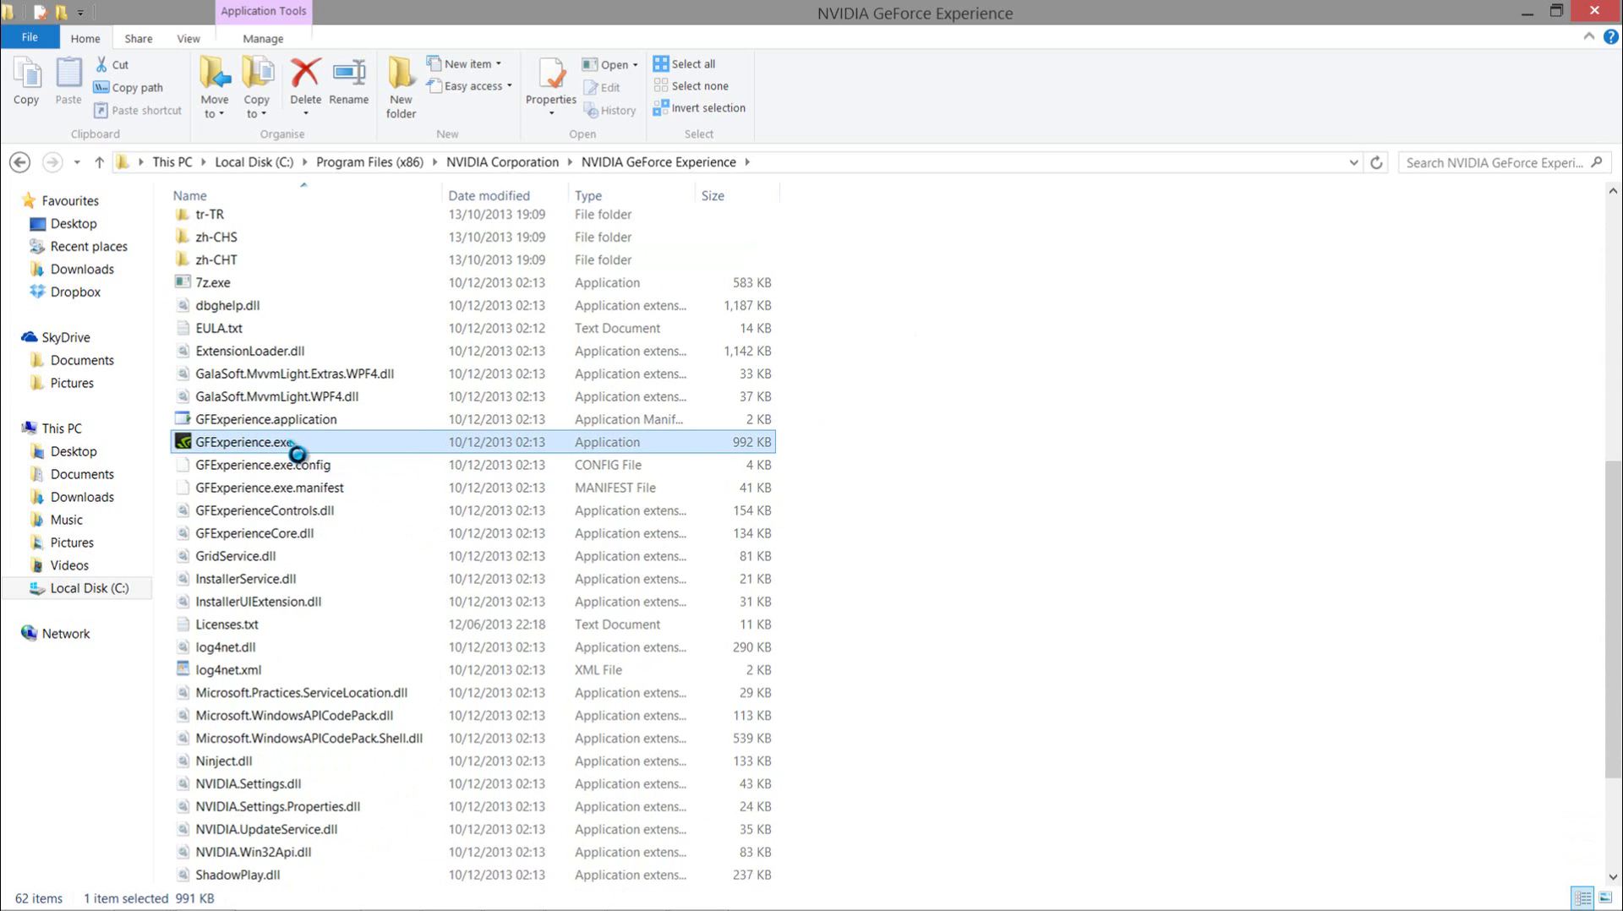
- Create a GFExperience.exe shortcut on the desktop, then minimise Explorer
right_click(290, 441)
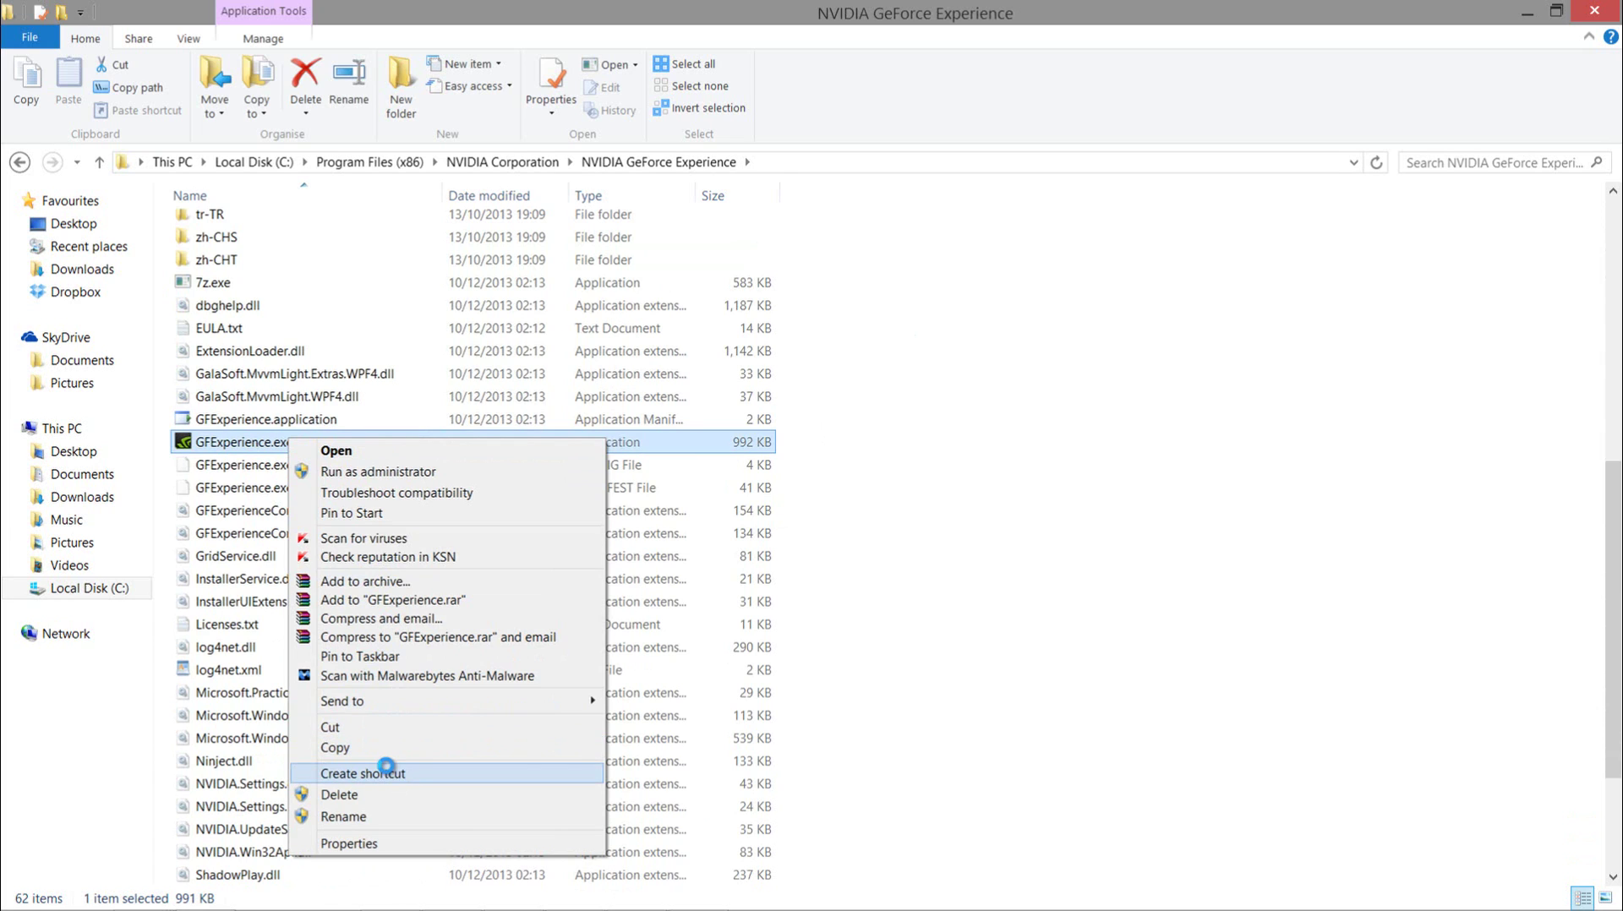
left_click(393, 774)
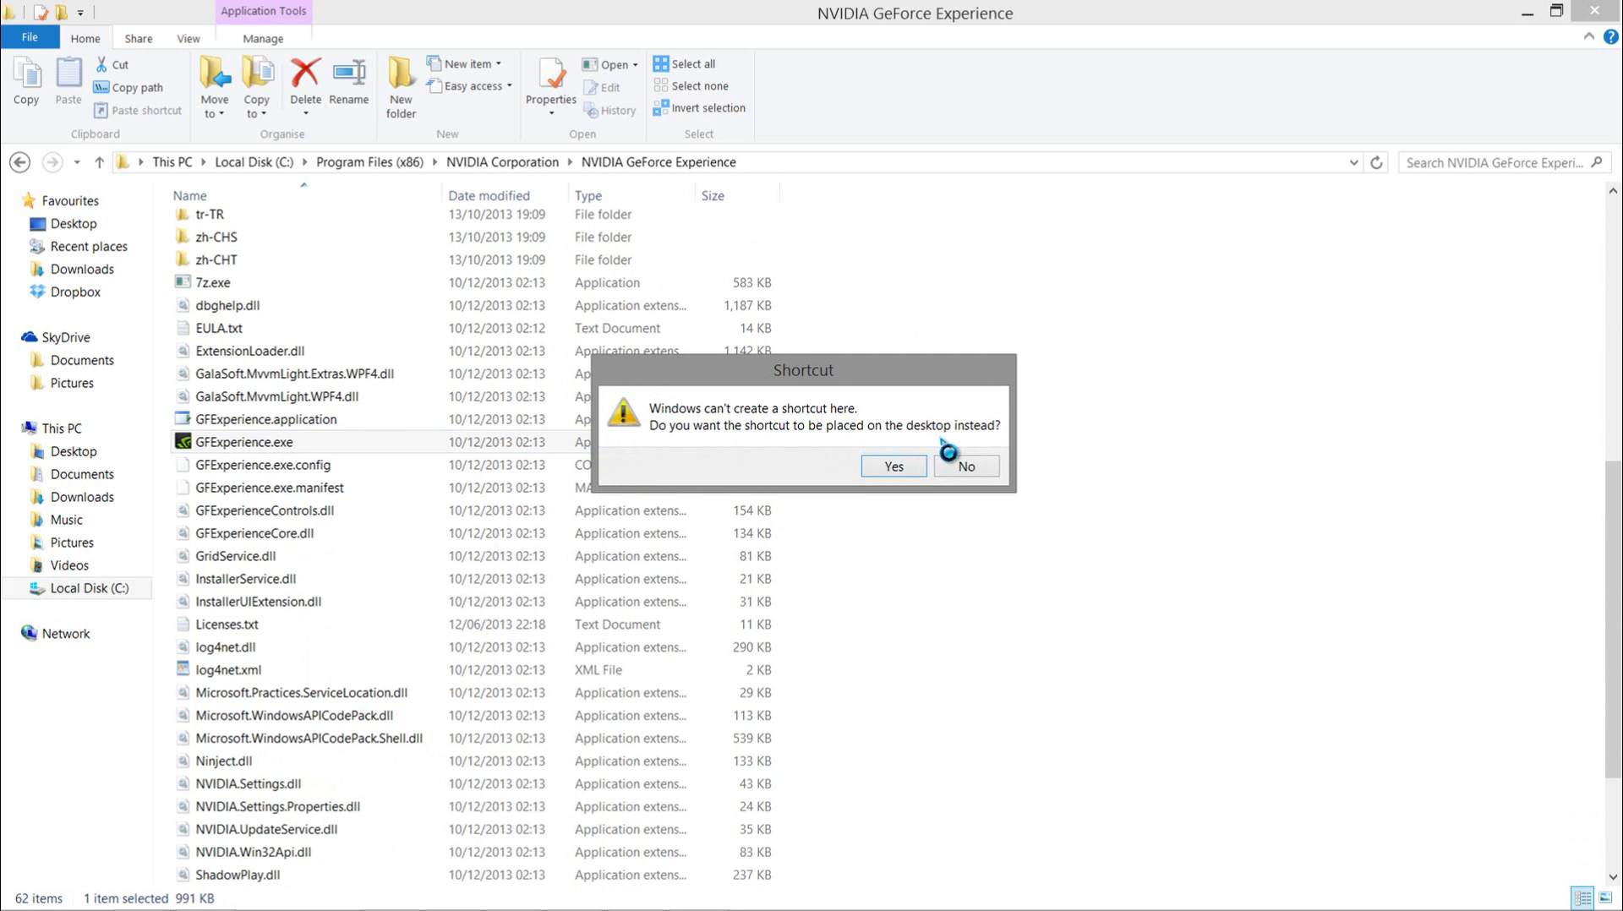
left_click(899, 465)
left_click(1528, 15)
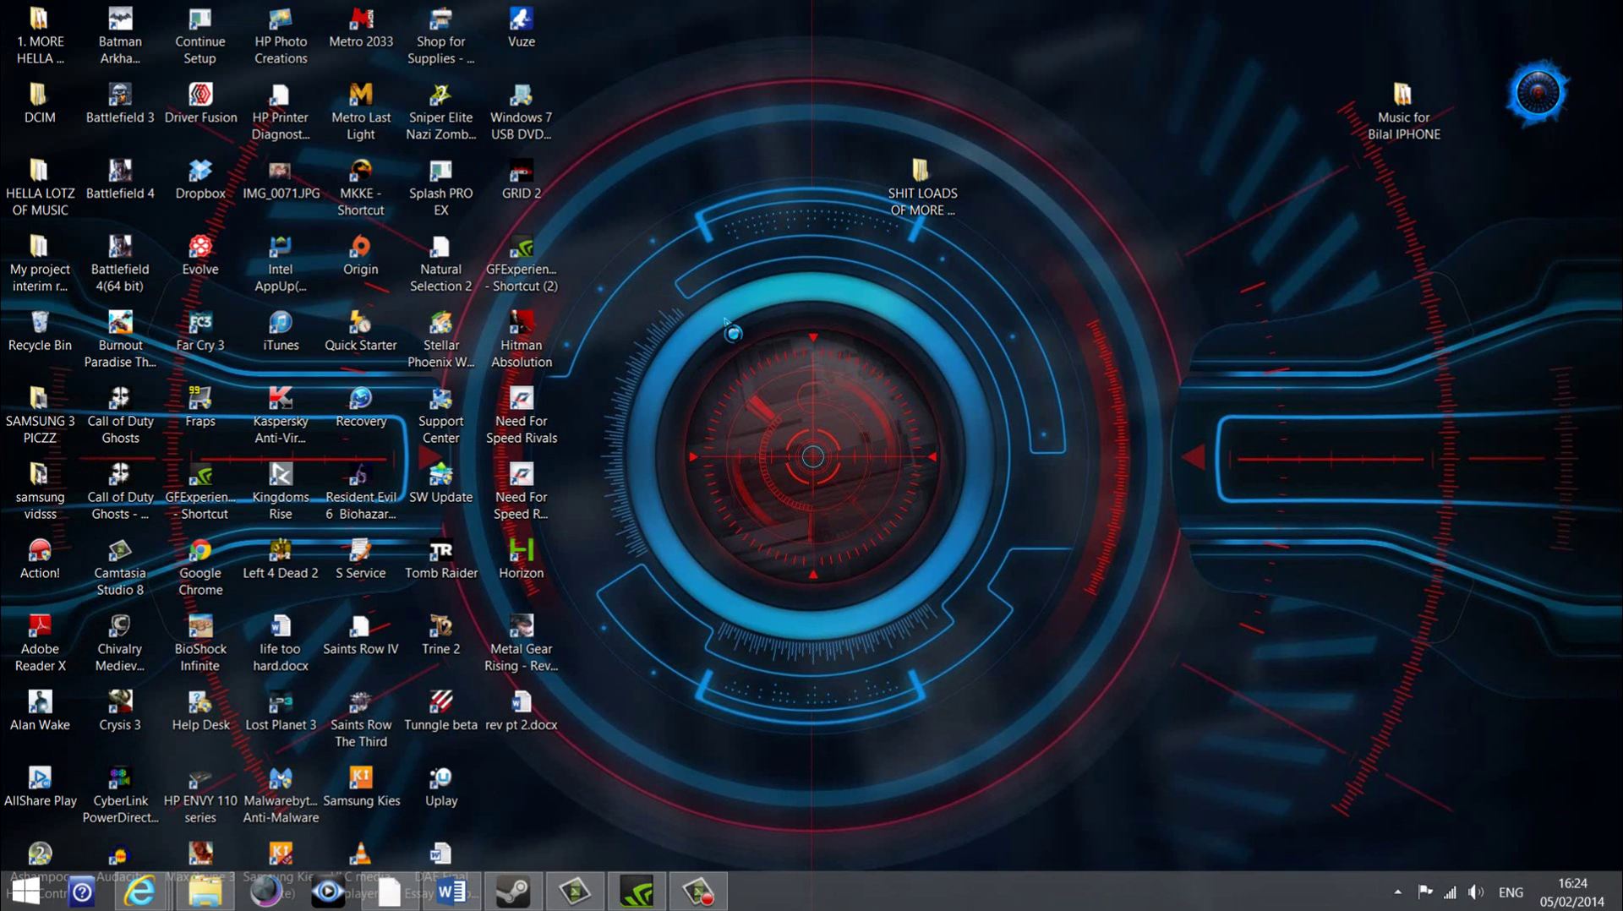
- In the new shortcut's Properties, append -shadowplay after the quoted GFExperience.exe path in Target
left_click(557, 291)
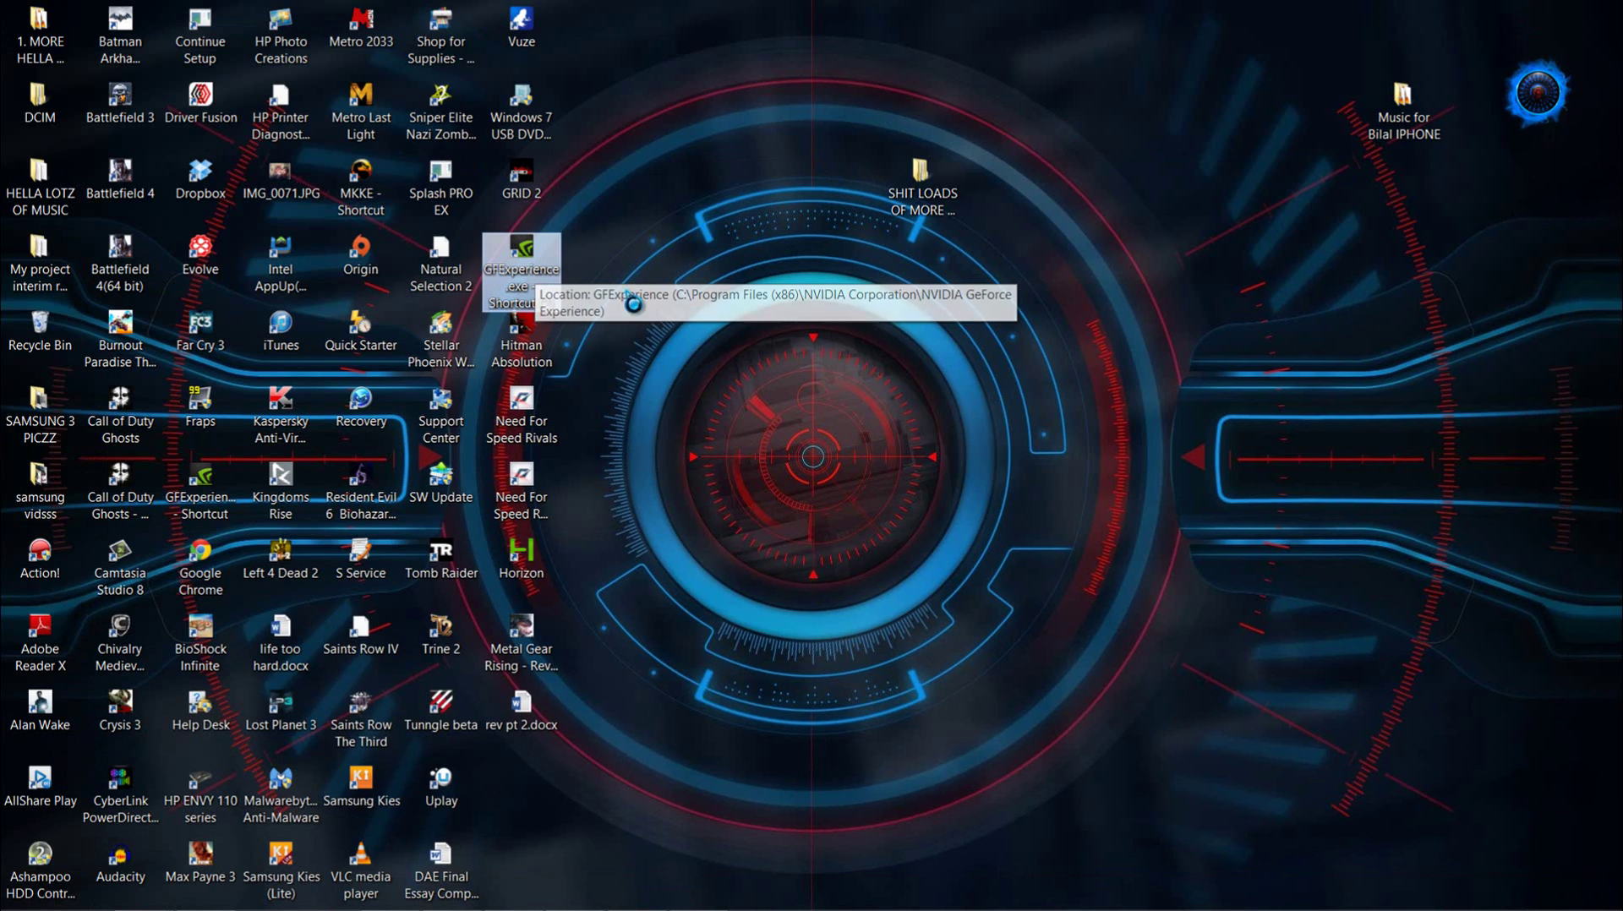
right_click(534, 262)
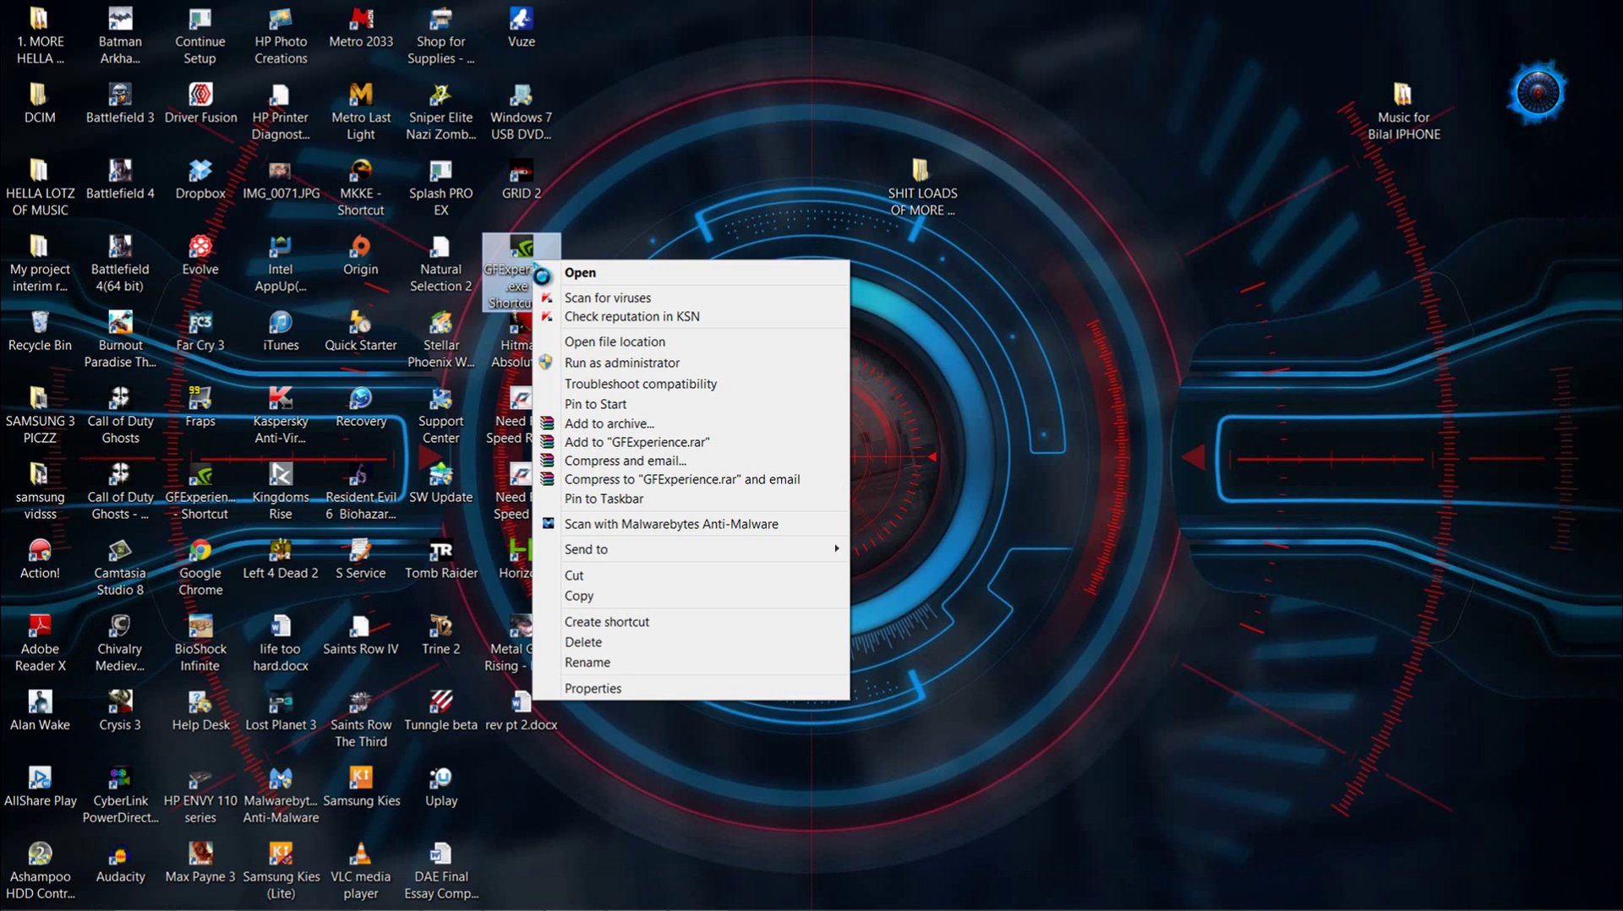
left_click(644, 689)
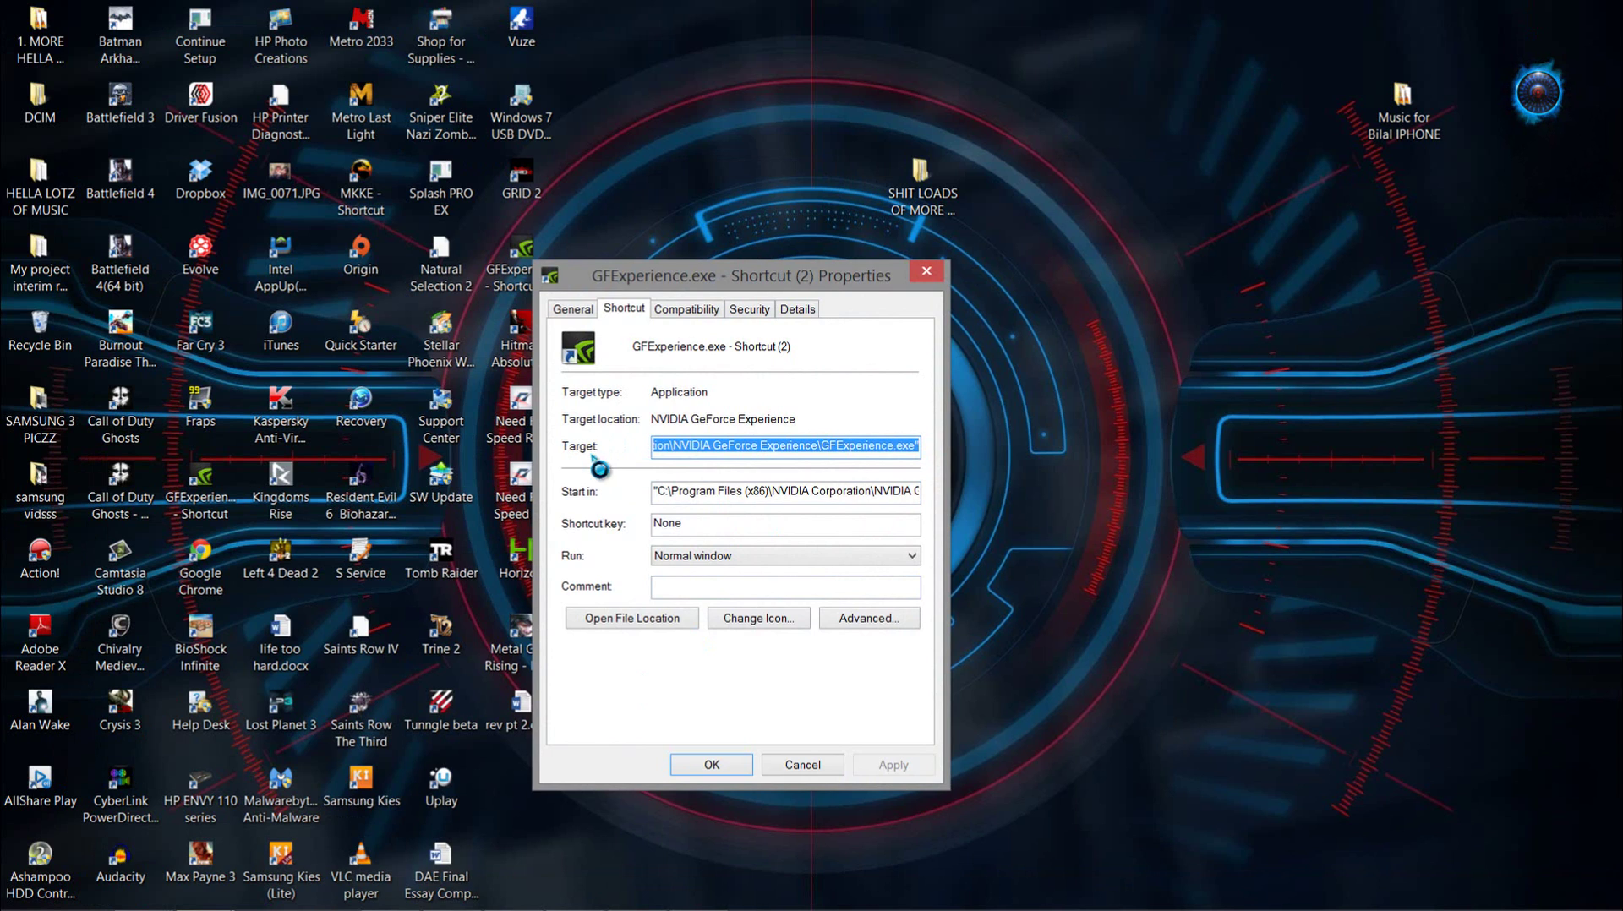
left_click(661, 448)
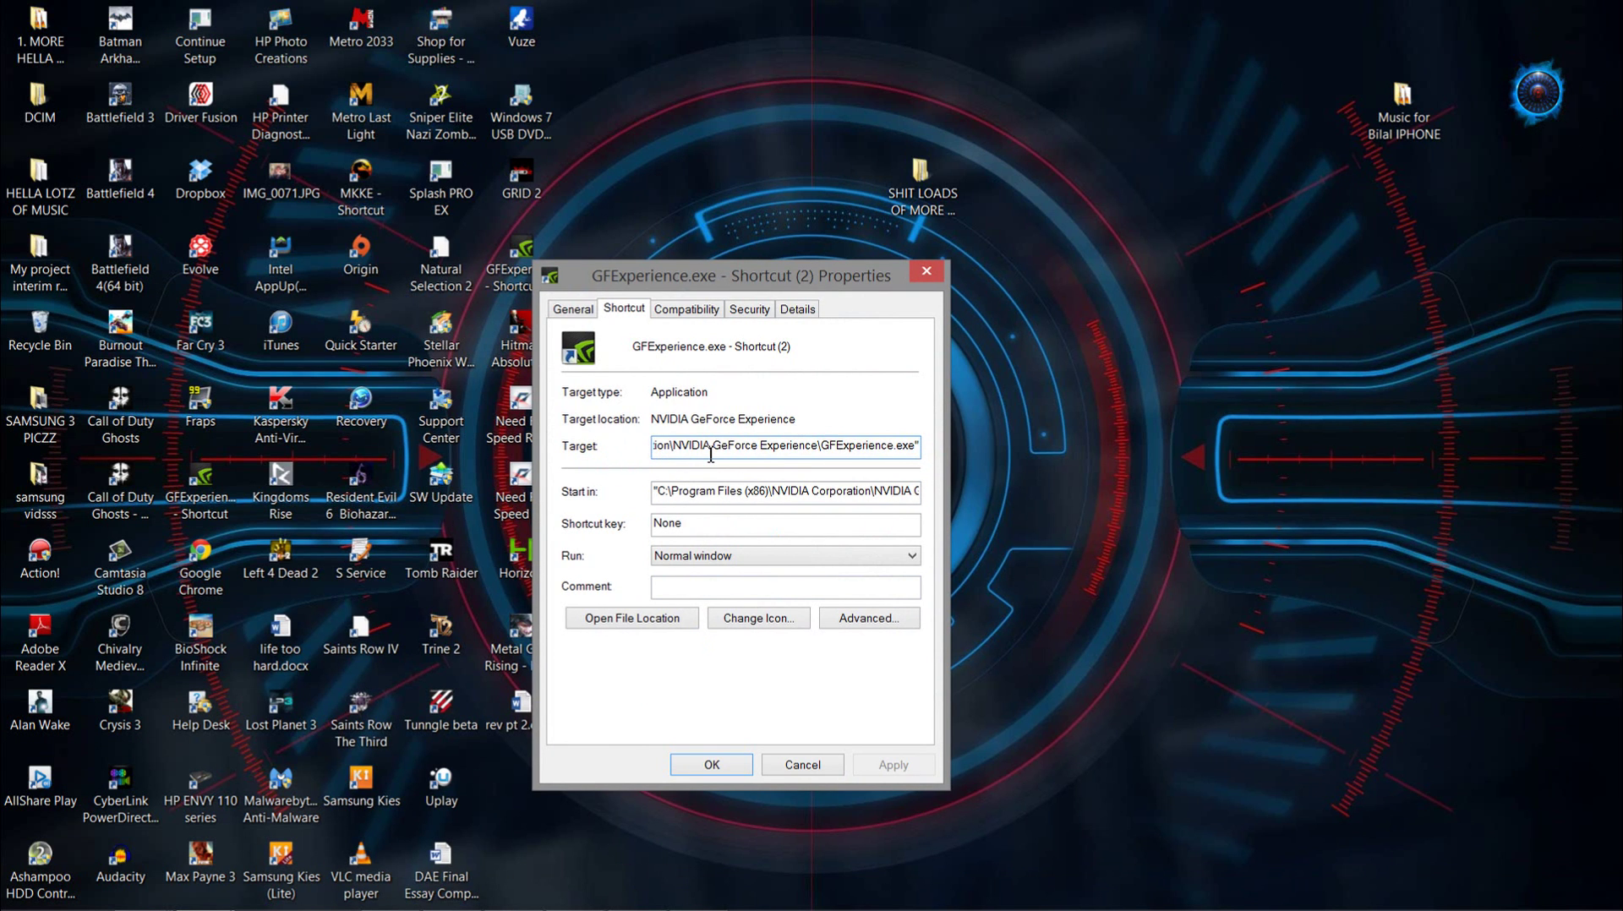
key("Left")
key("Left")
key("Left")
key("Left")
key("Left")
key("Left")
key("Left")
key("Left")
key("Left")
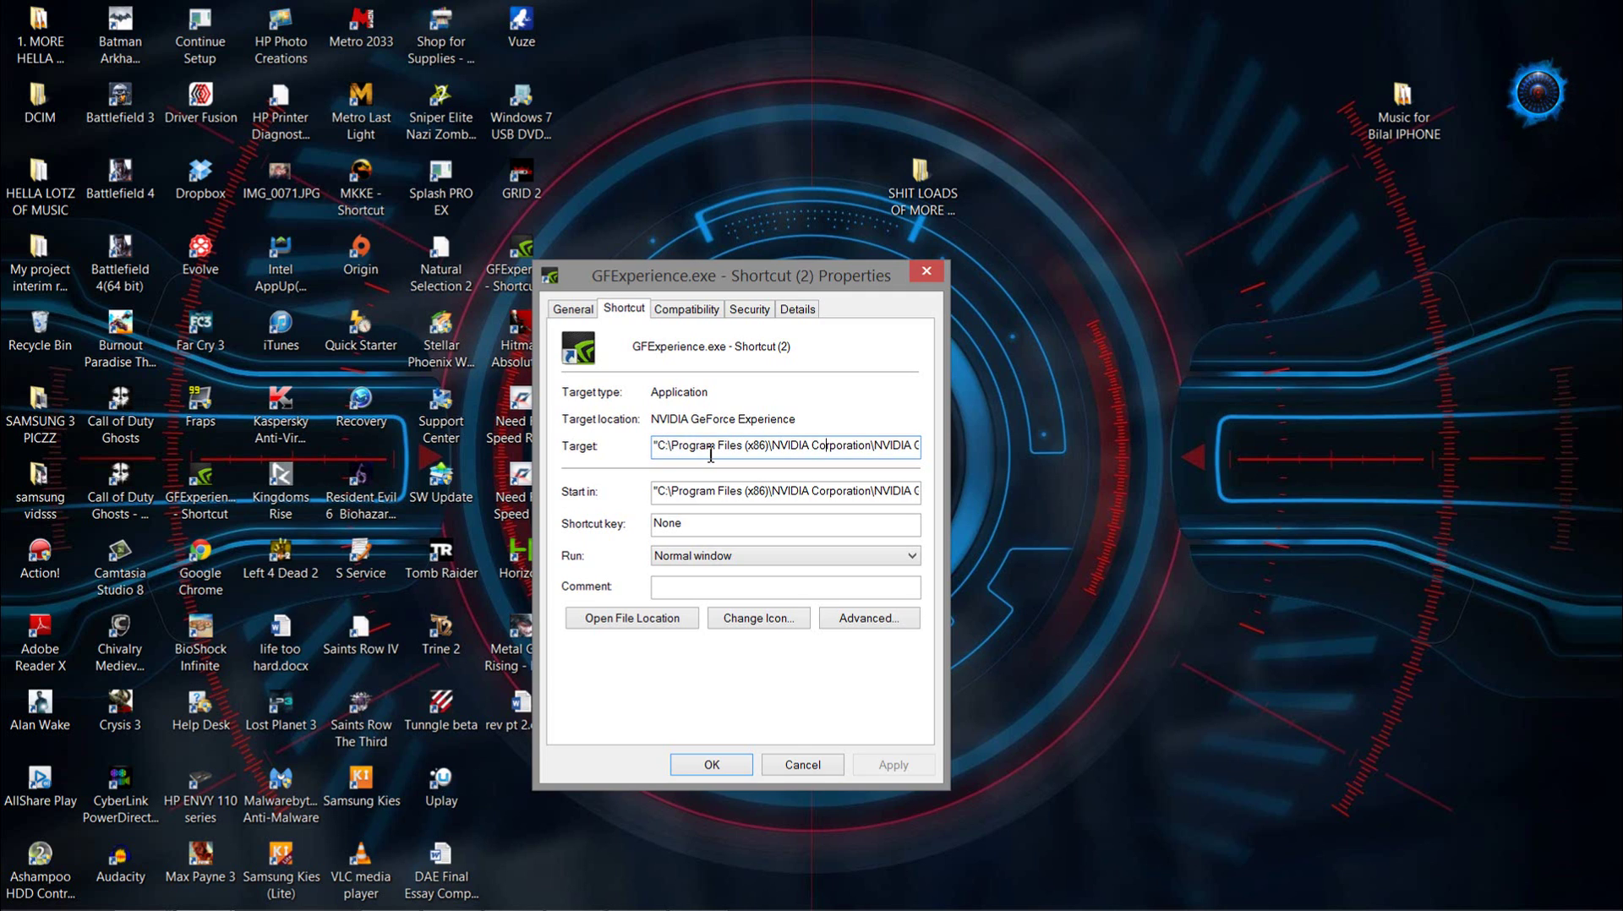
key("Right")
key("Right")
key("Right")
key("Right")
key("Right")
key("Right")
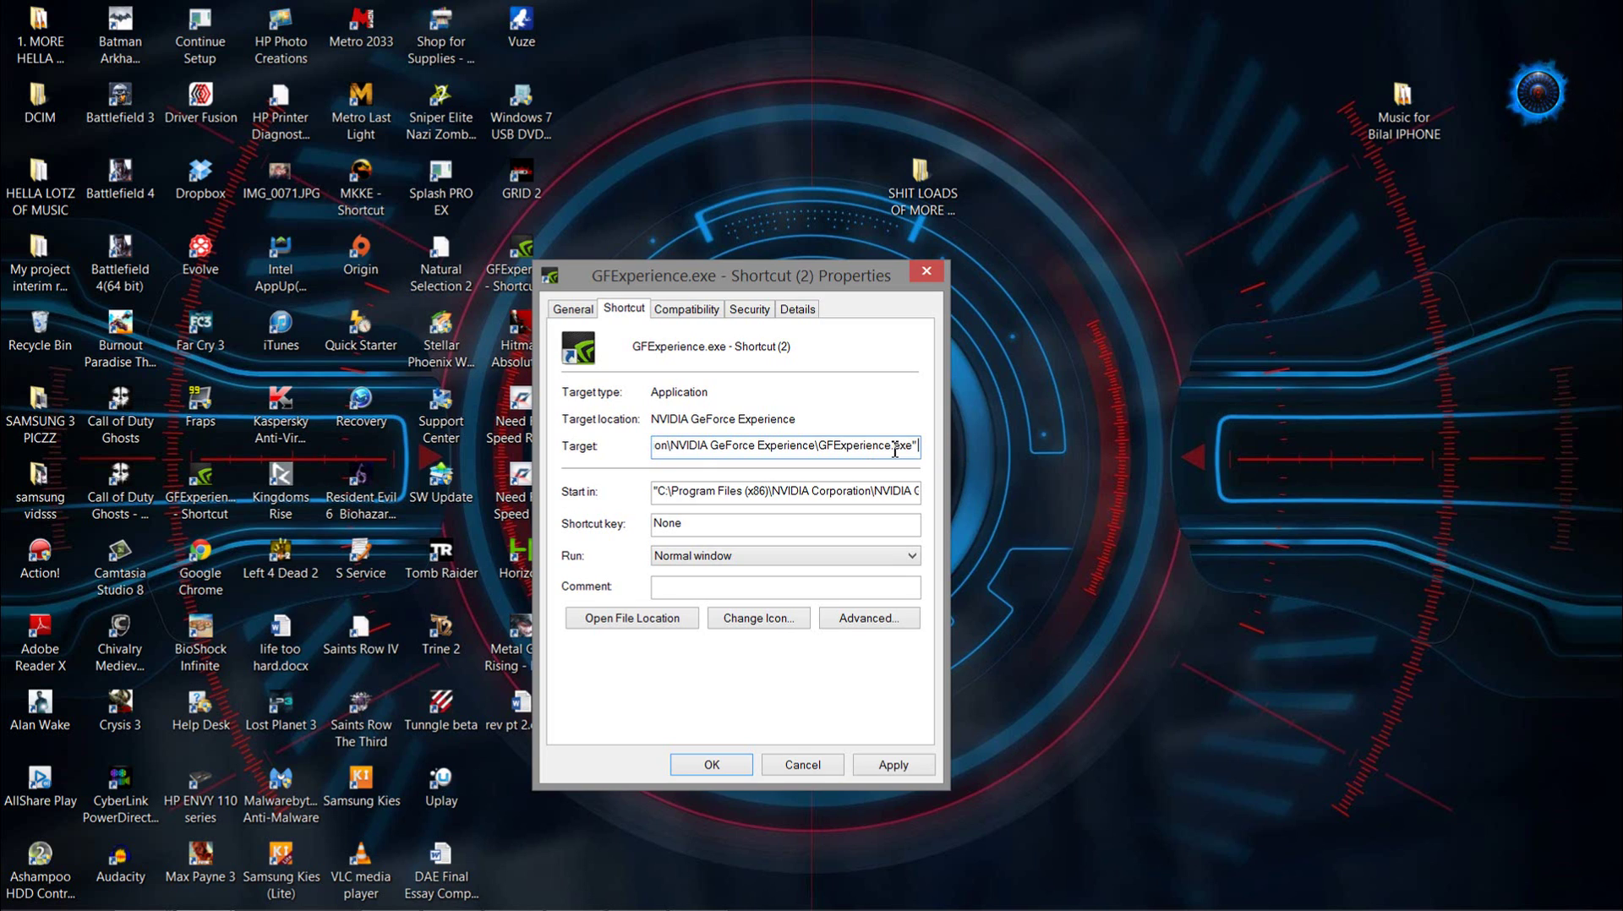
type(" -")
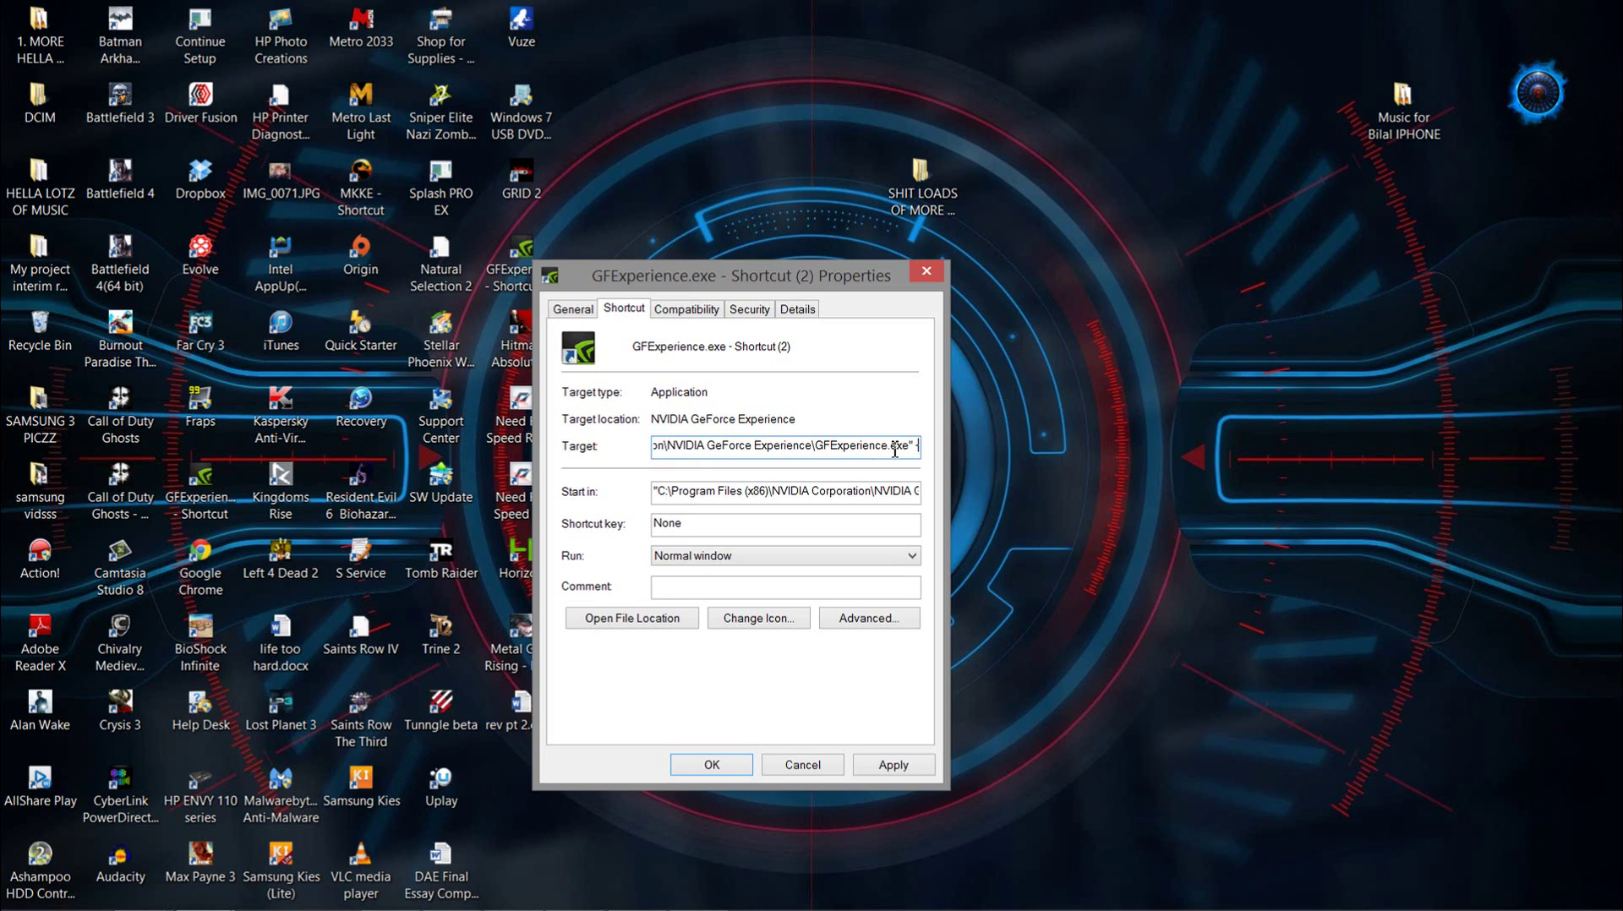
type("sh")
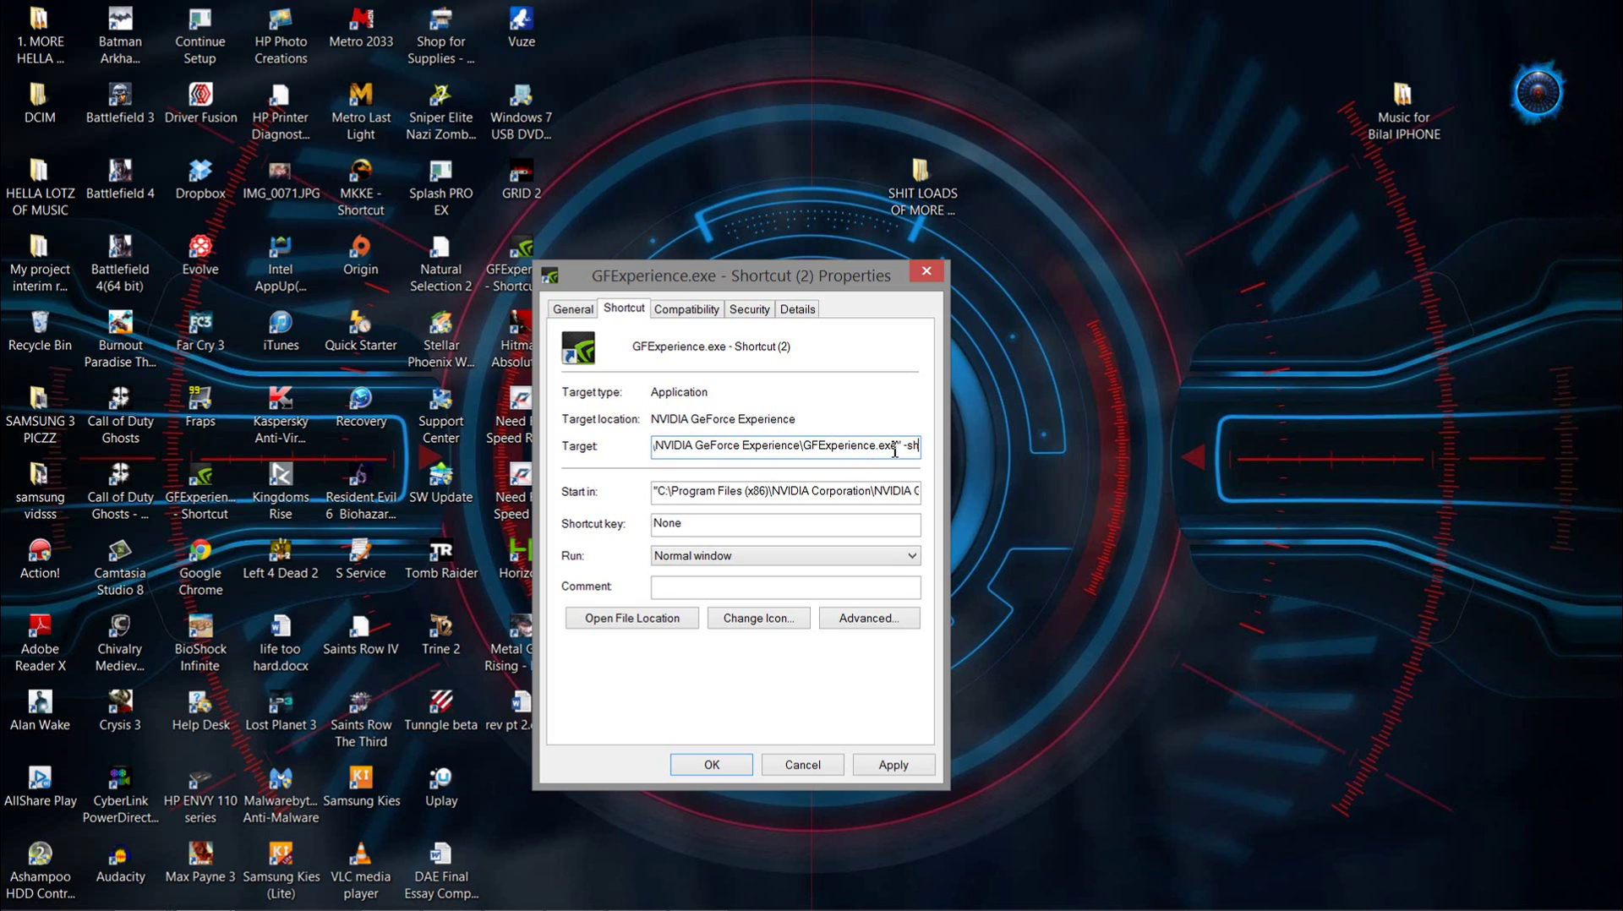
type("ado")
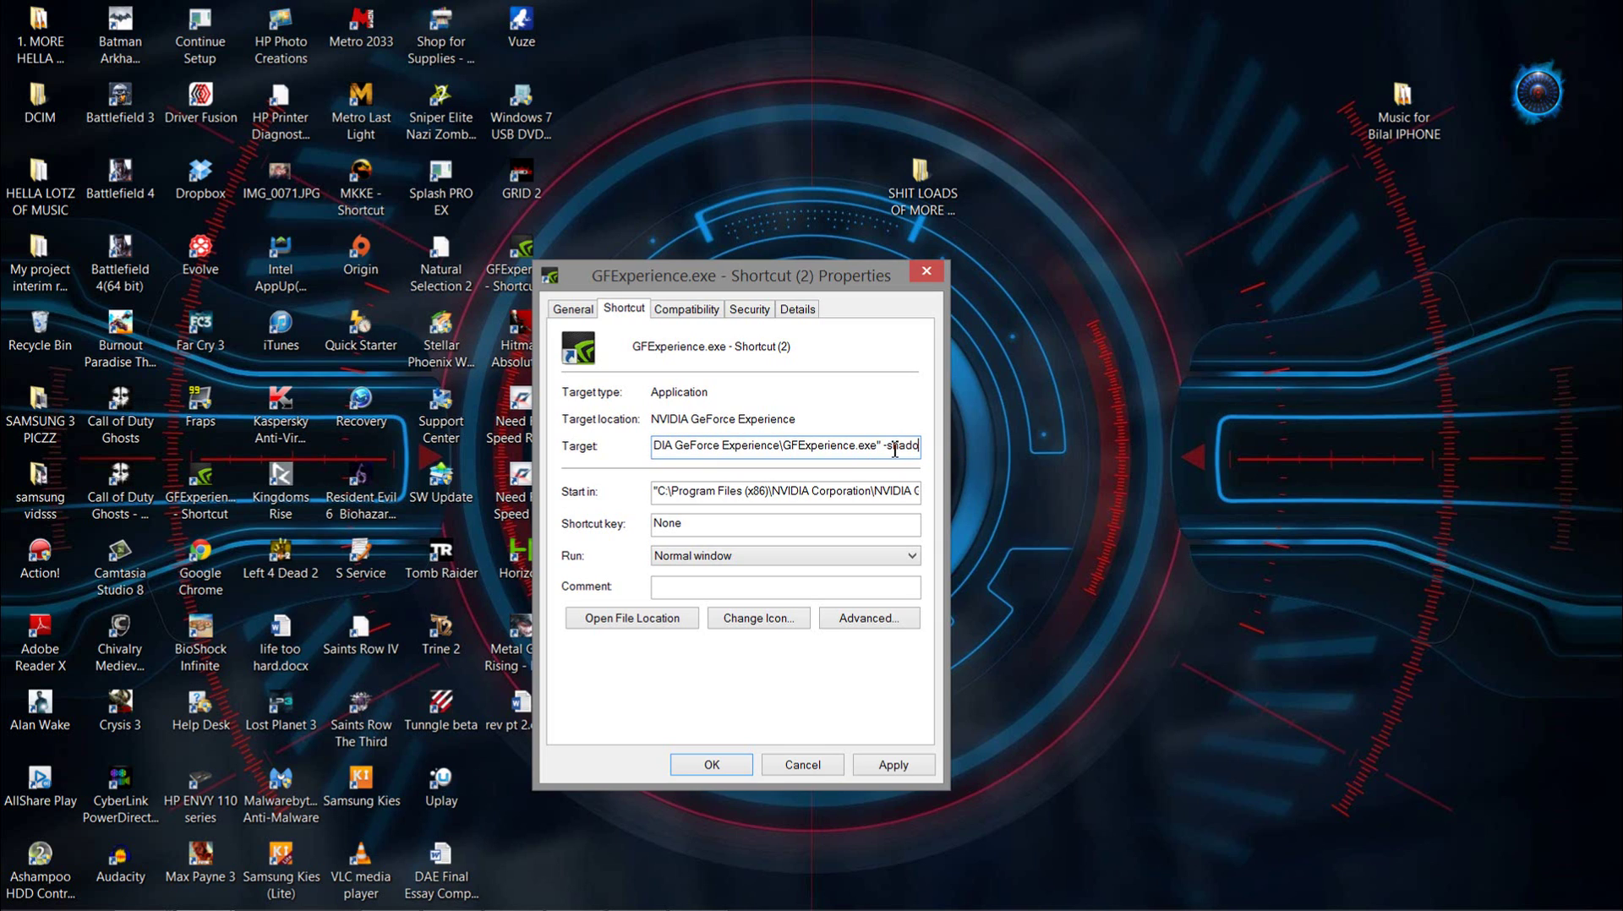
type("wpla")
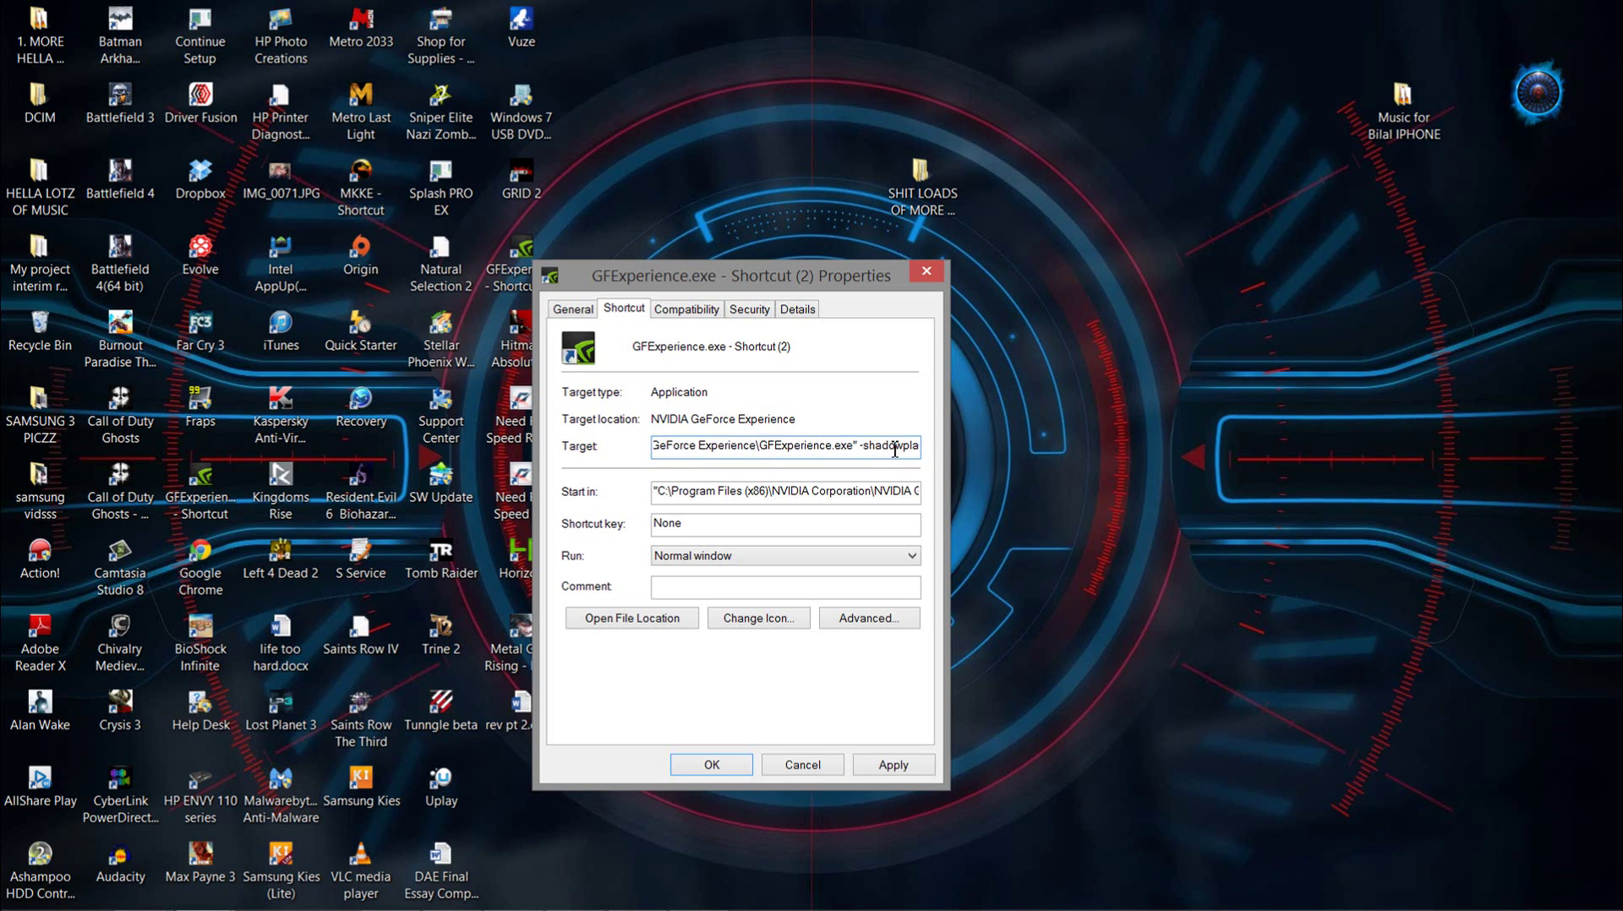
type("y")
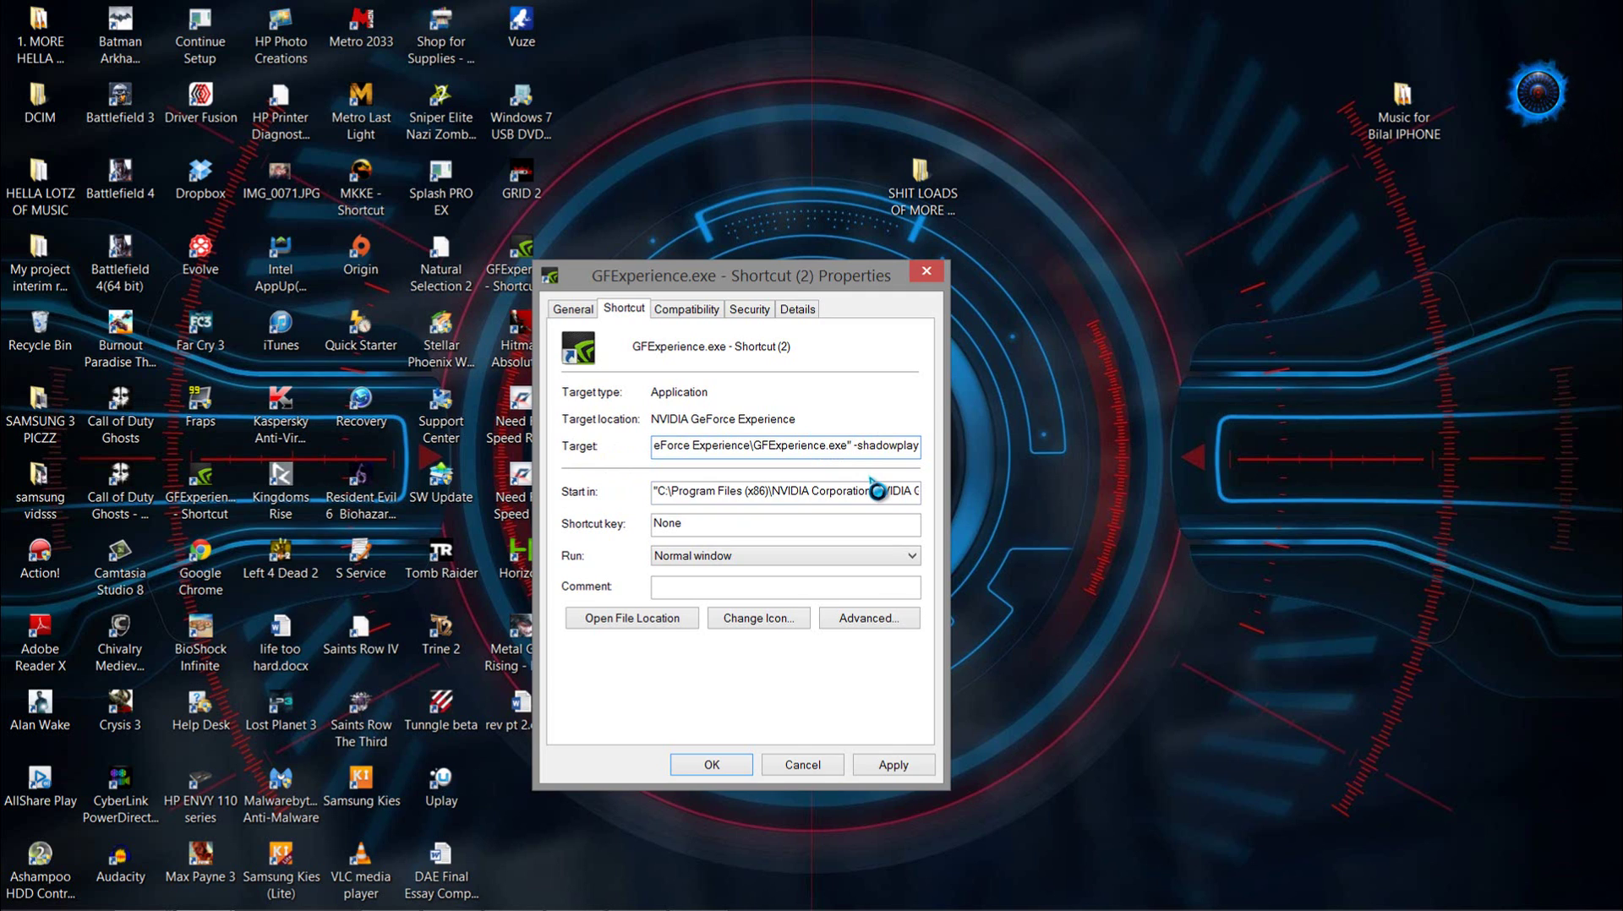
- Apply and confirm the -shadowplay target, then minimise GeForce Experience to reveal the ShadowPlay panel
left_click(889, 767)
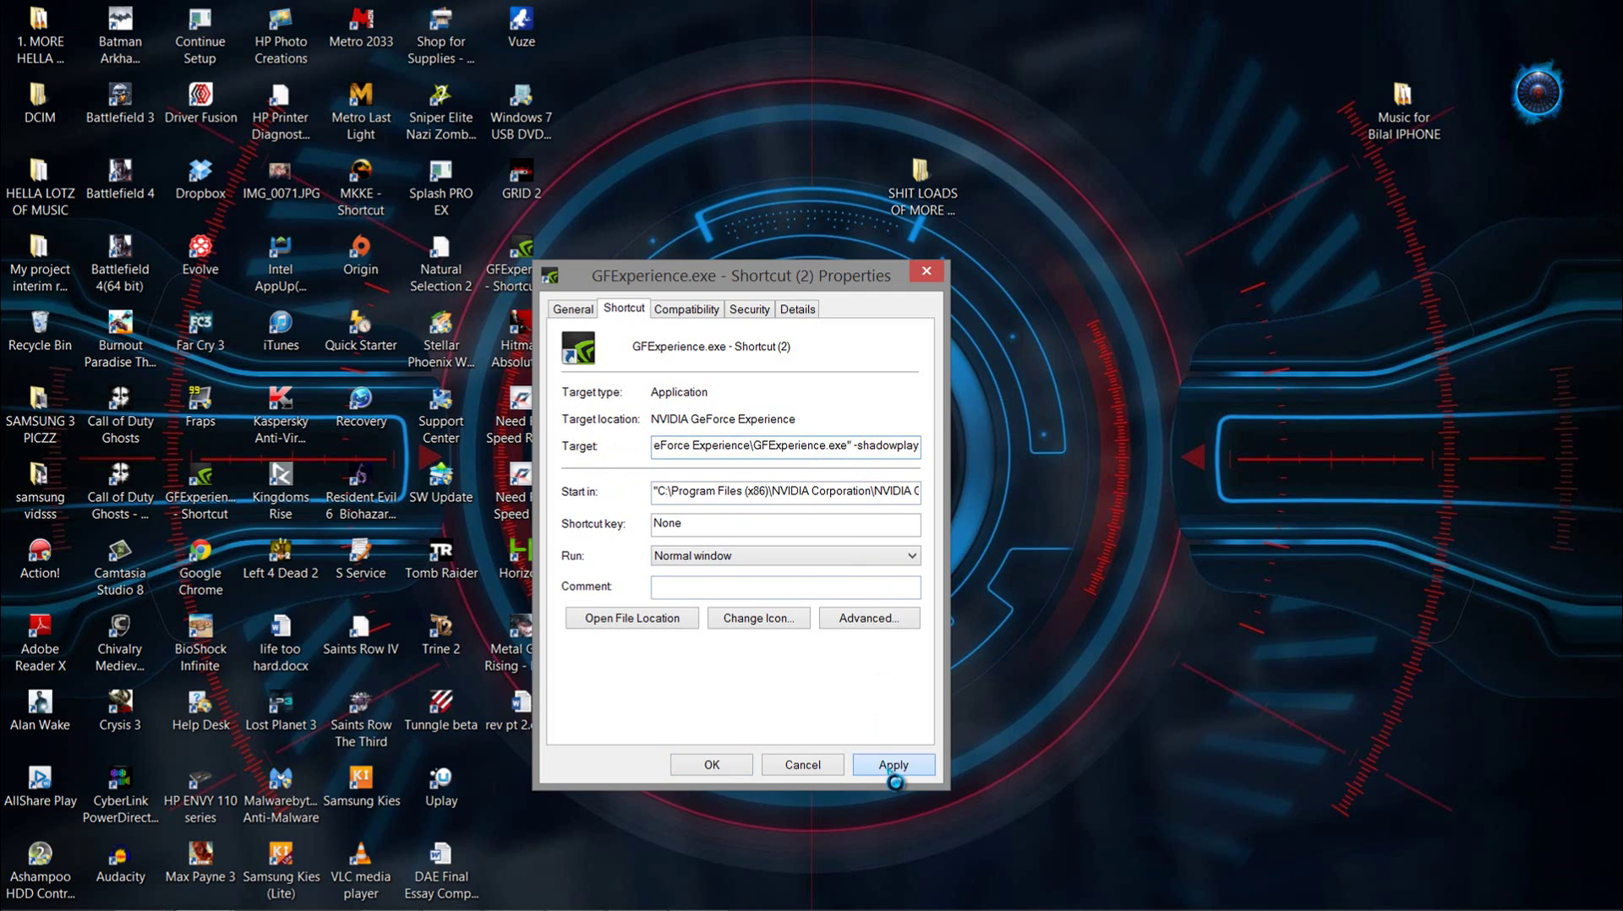
left_click(729, 766)
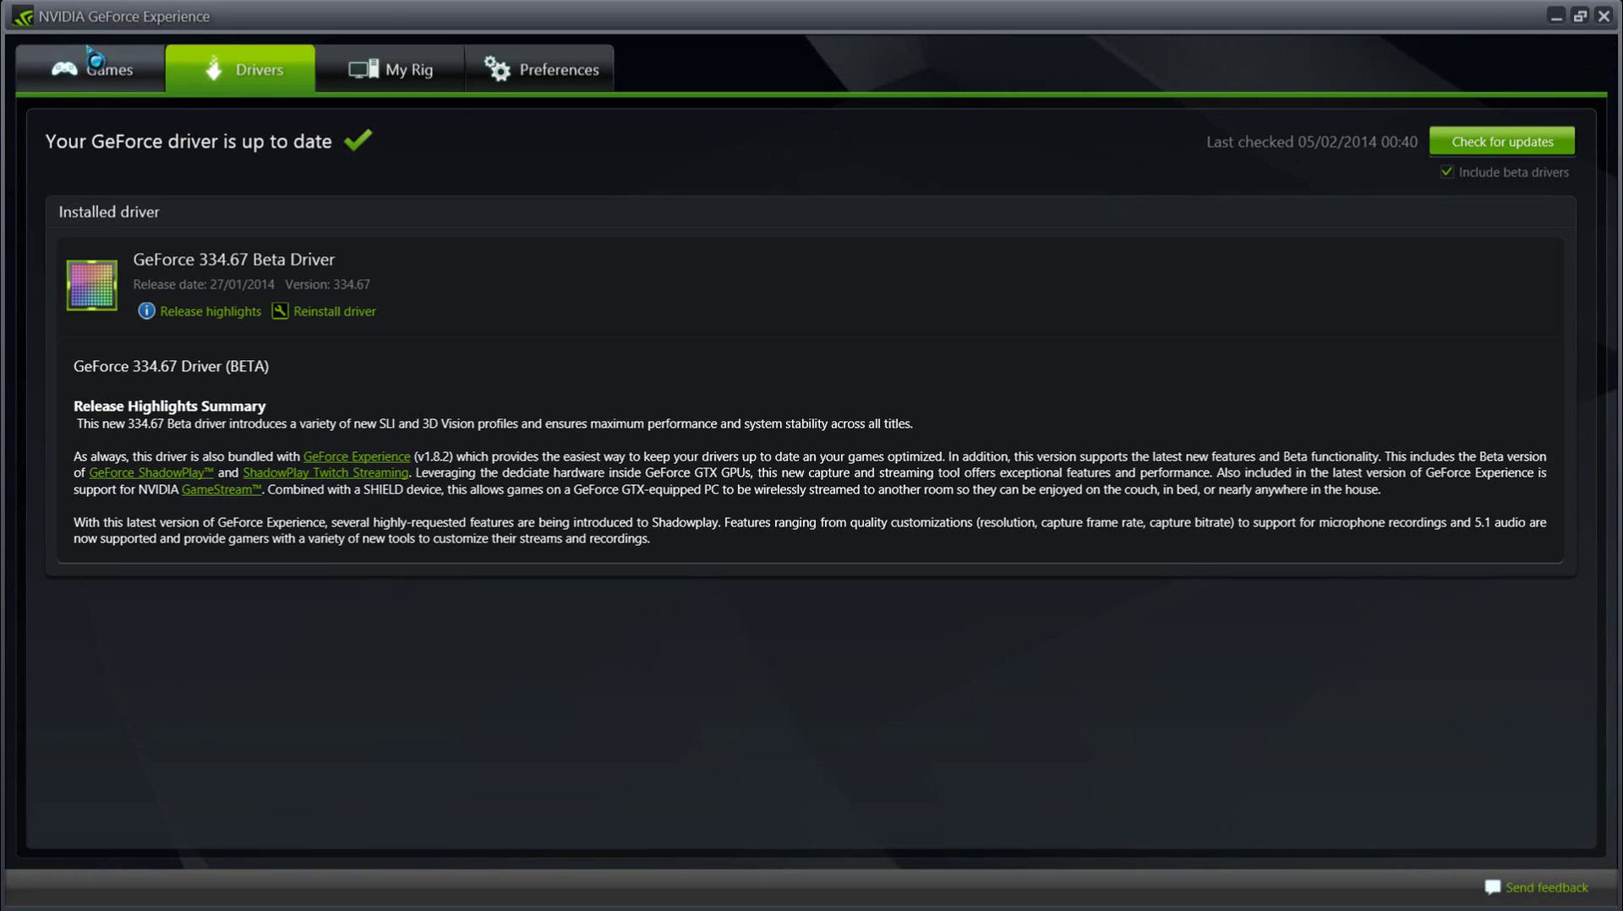
left_click(1555, 16)
- Drag the ShadowPlay panel higher up the desktop and flip its on/off toggle
left_click_drag(748, 348, 808, 197)
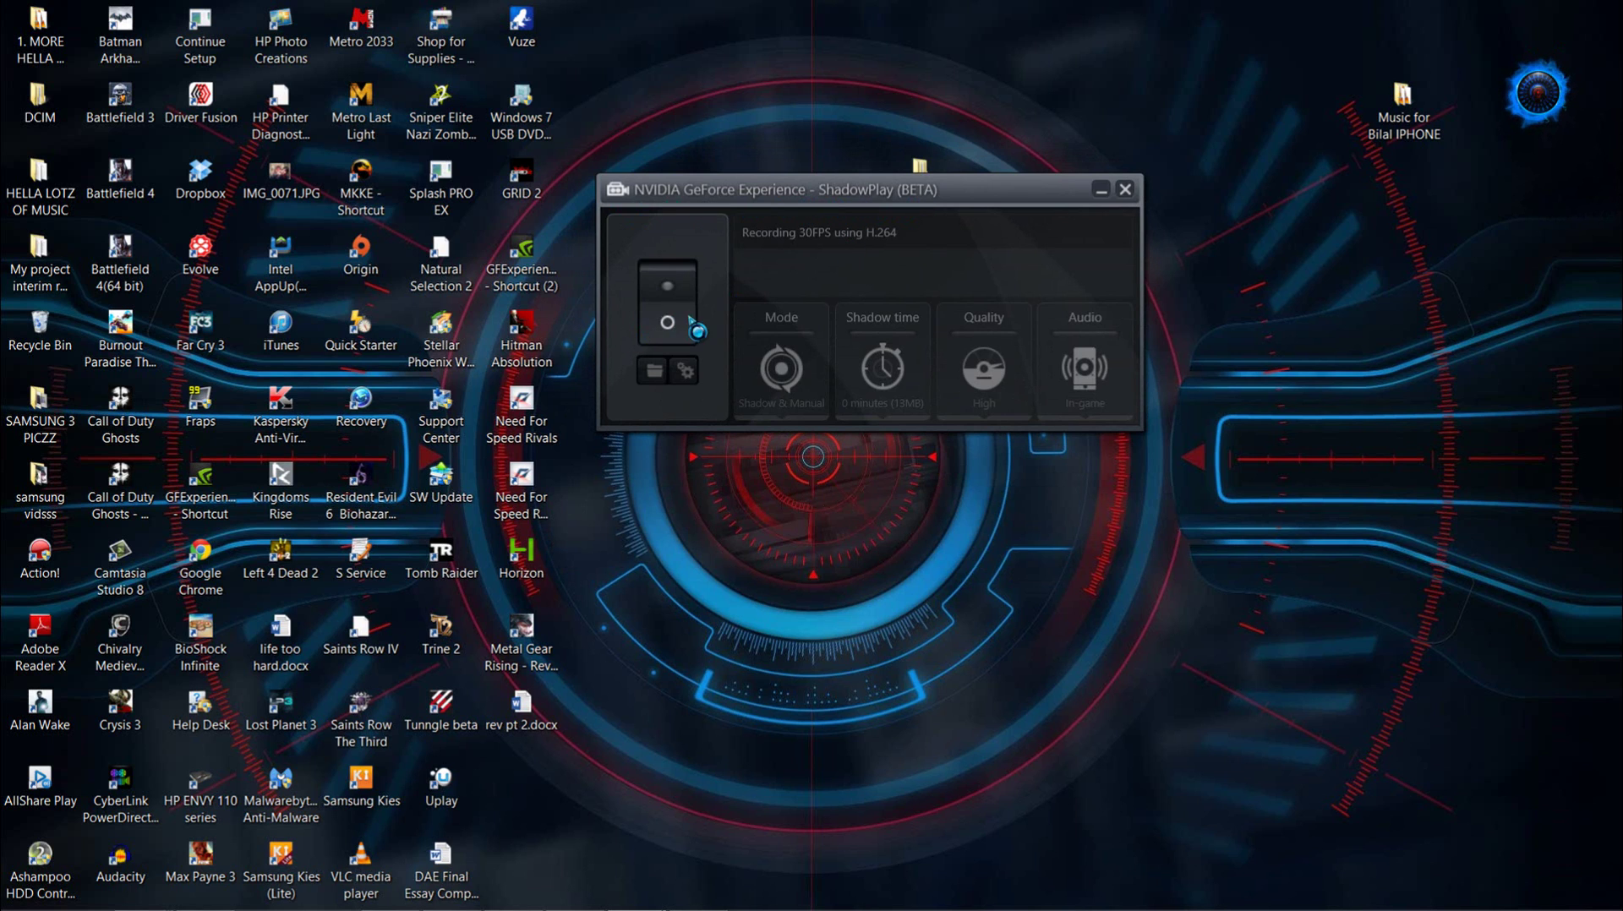
left_click(666, 297)
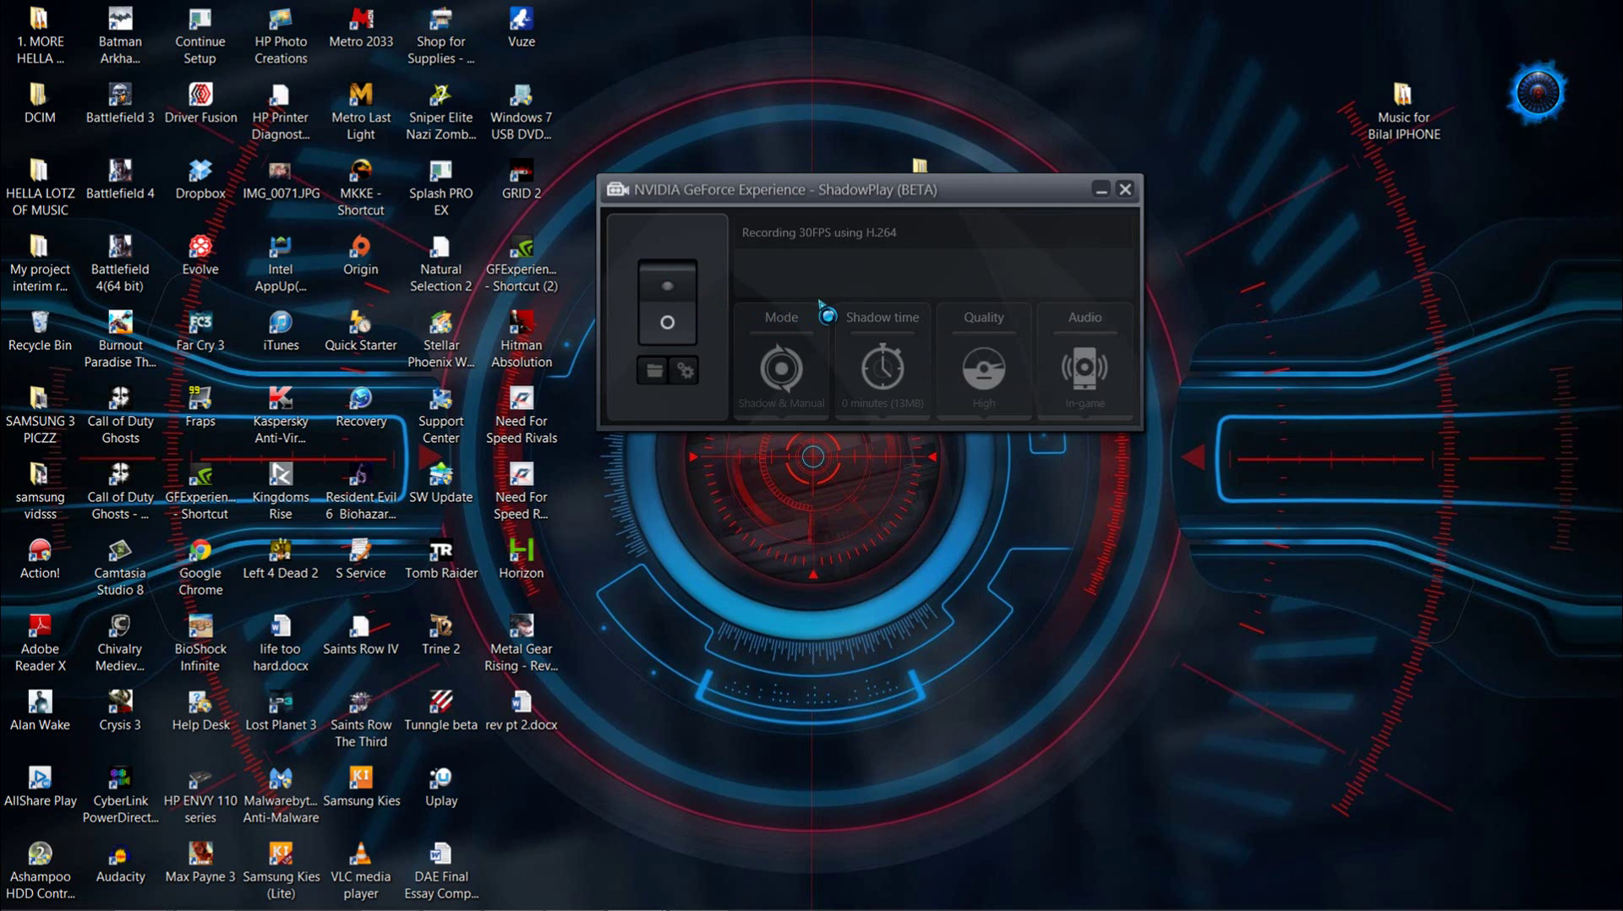
mouse_move(811, 907)
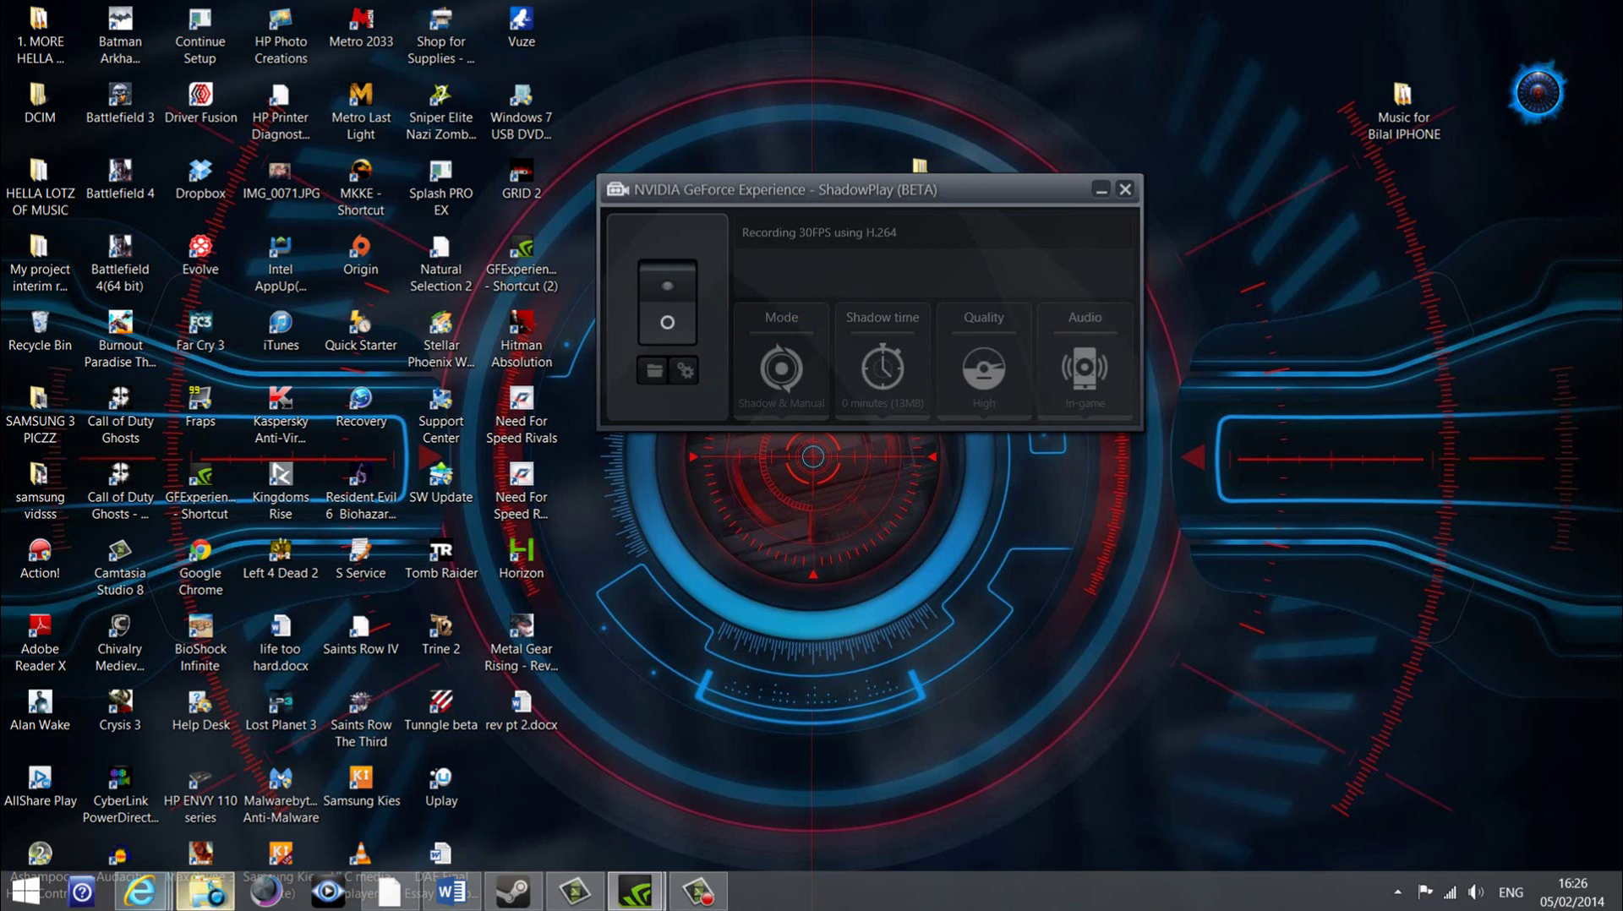
- Restore Explorer, visit Desktop, Local Disk (C:) and This PC, then minimise it again
left_click(207, 892)
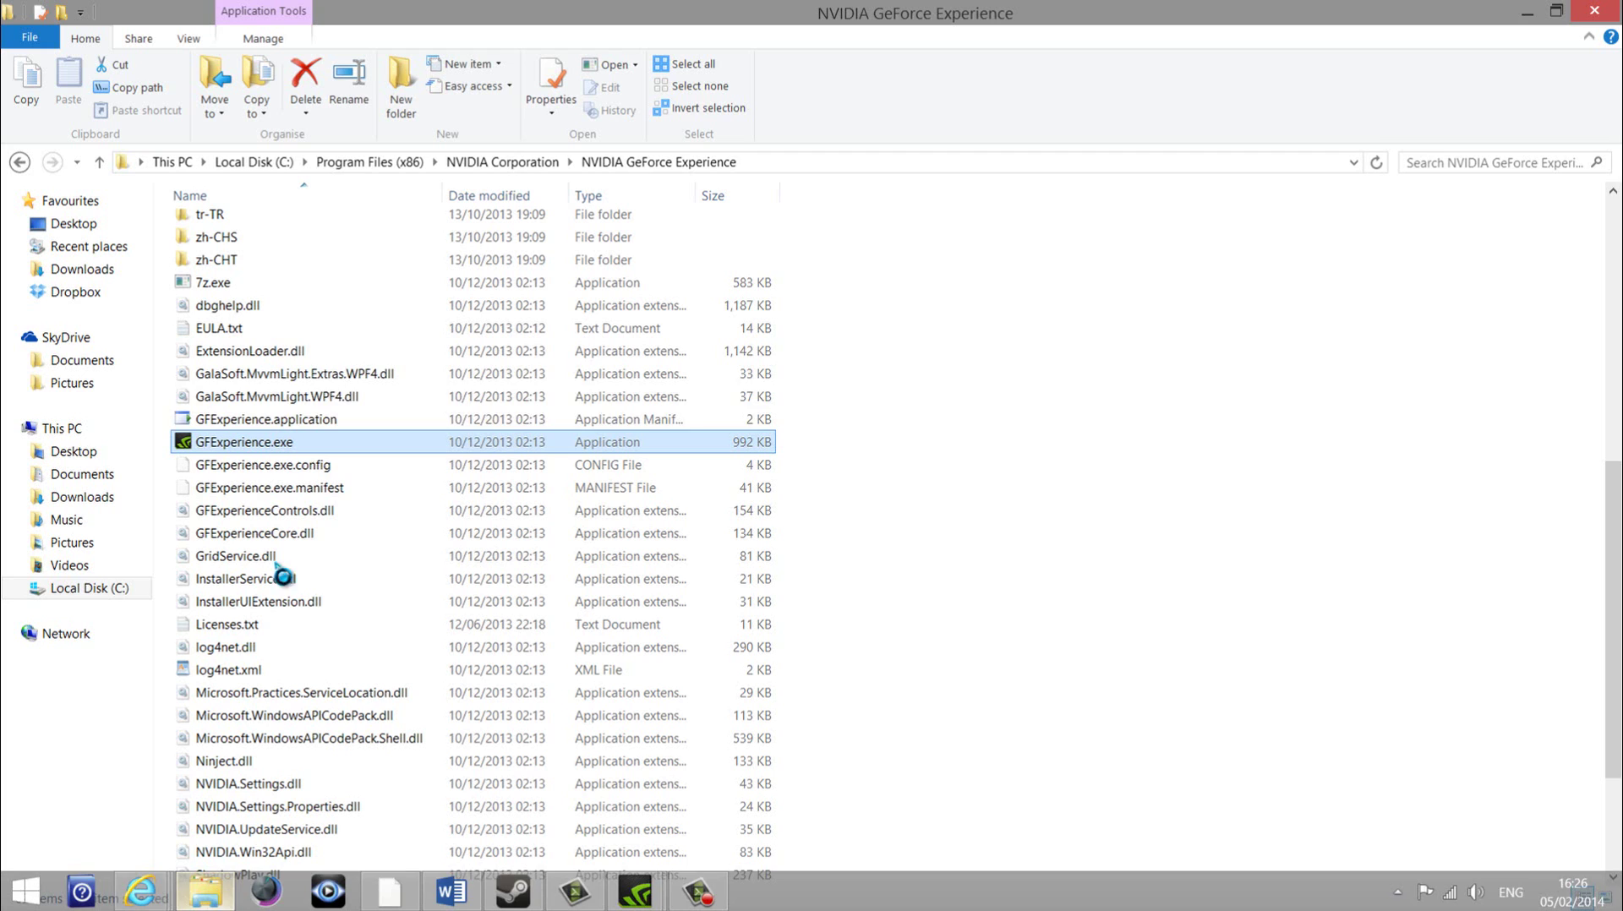
left_click(76, 456)
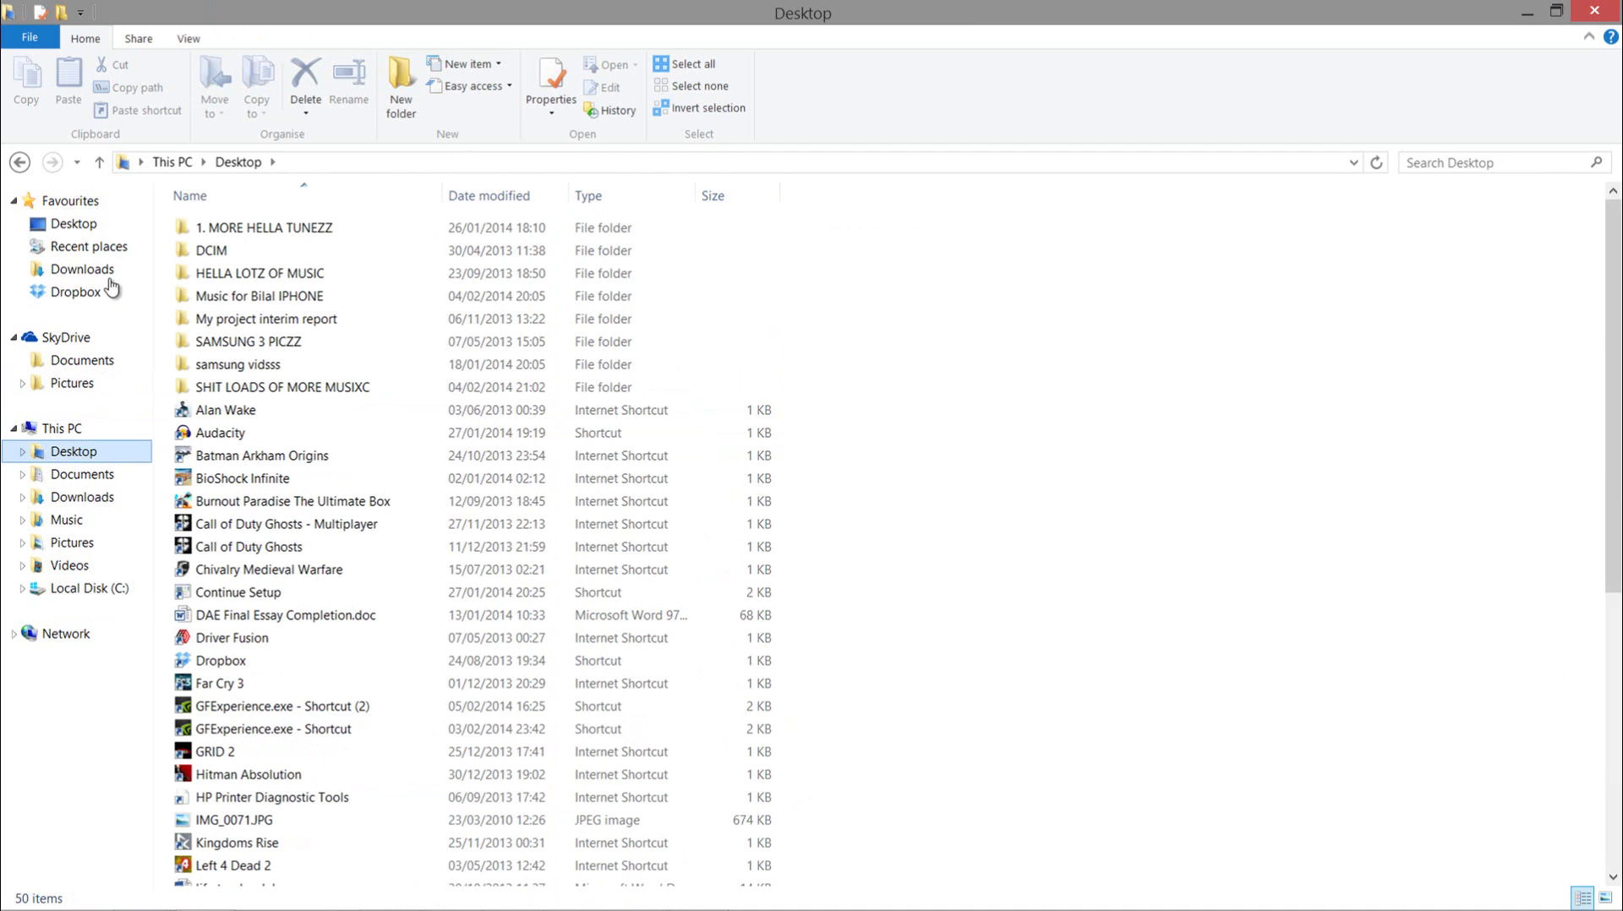
left_click(93, 589)
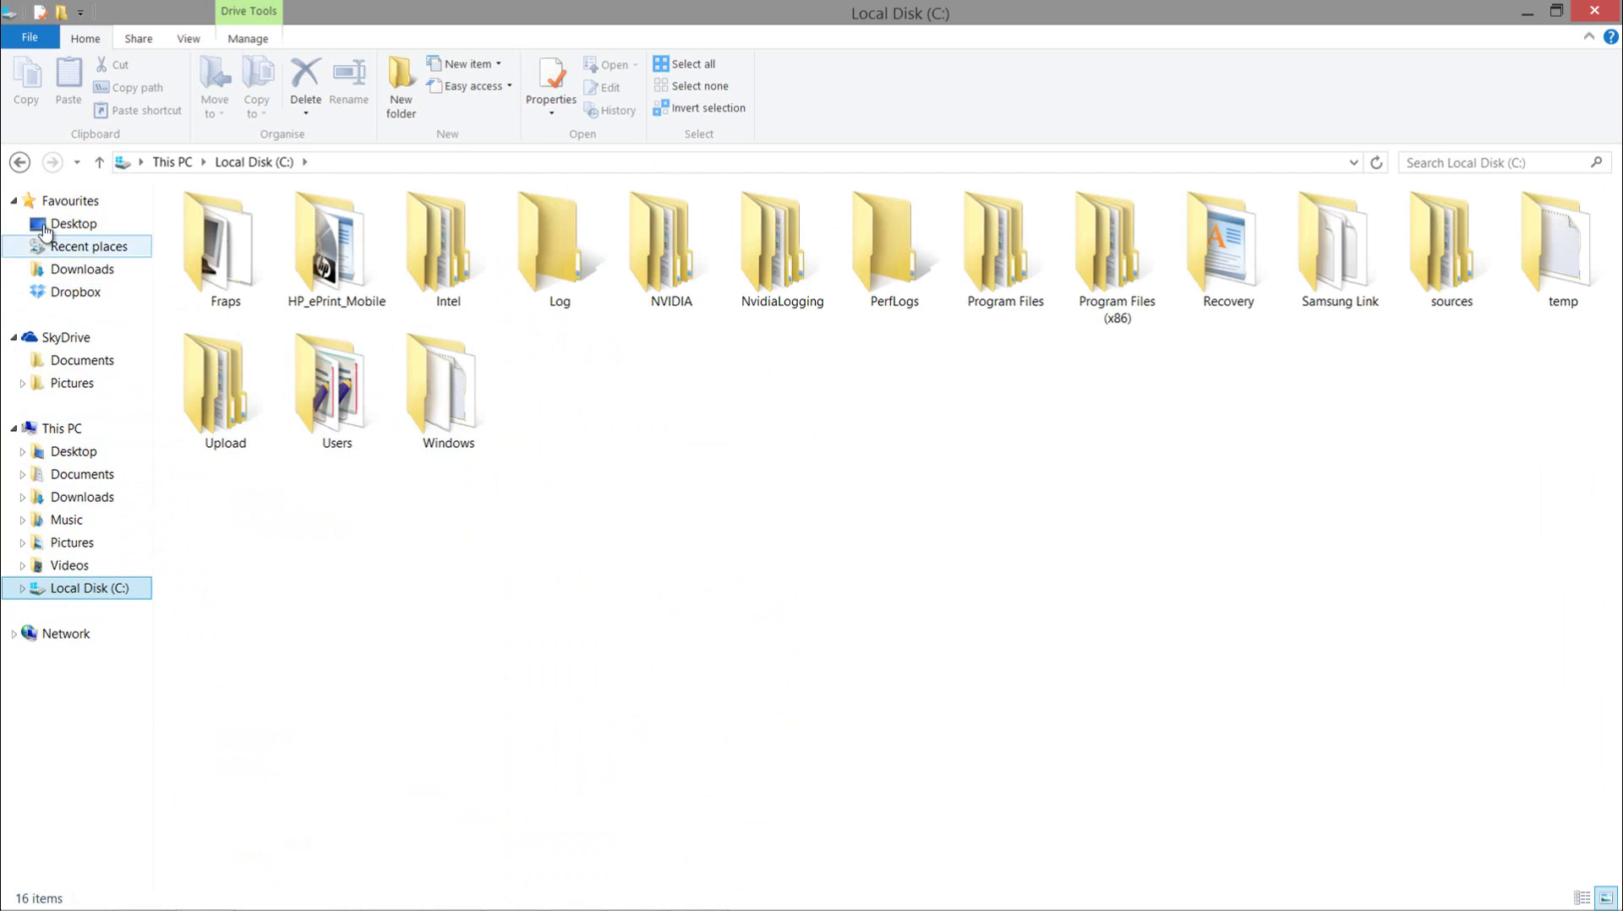
left_click(67, 438)
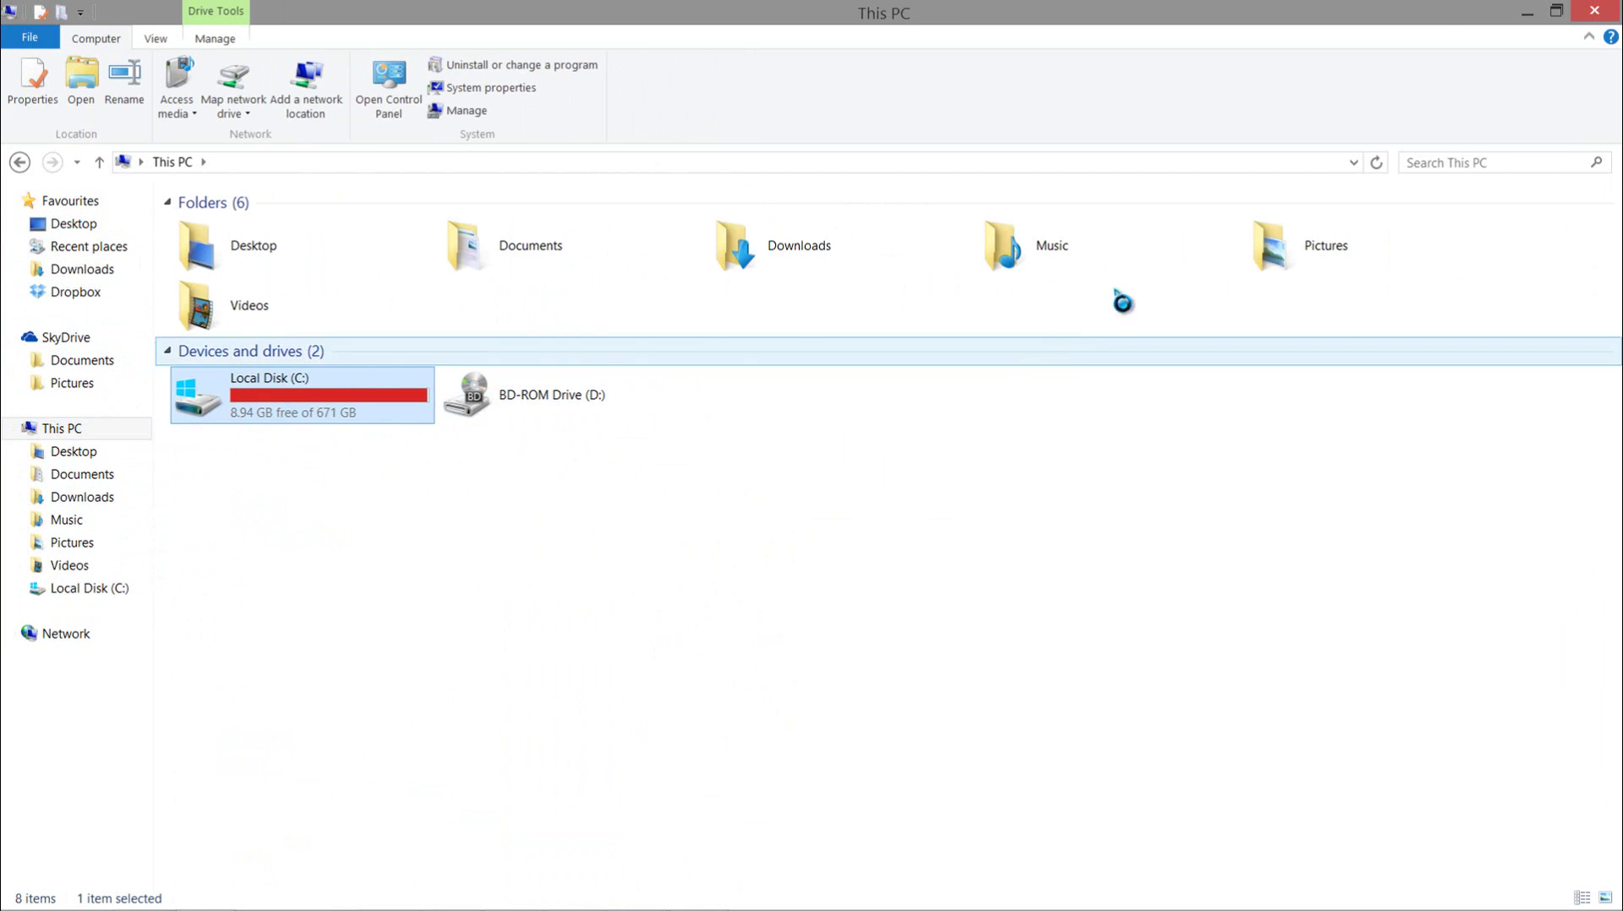
left_click(1528, 24)
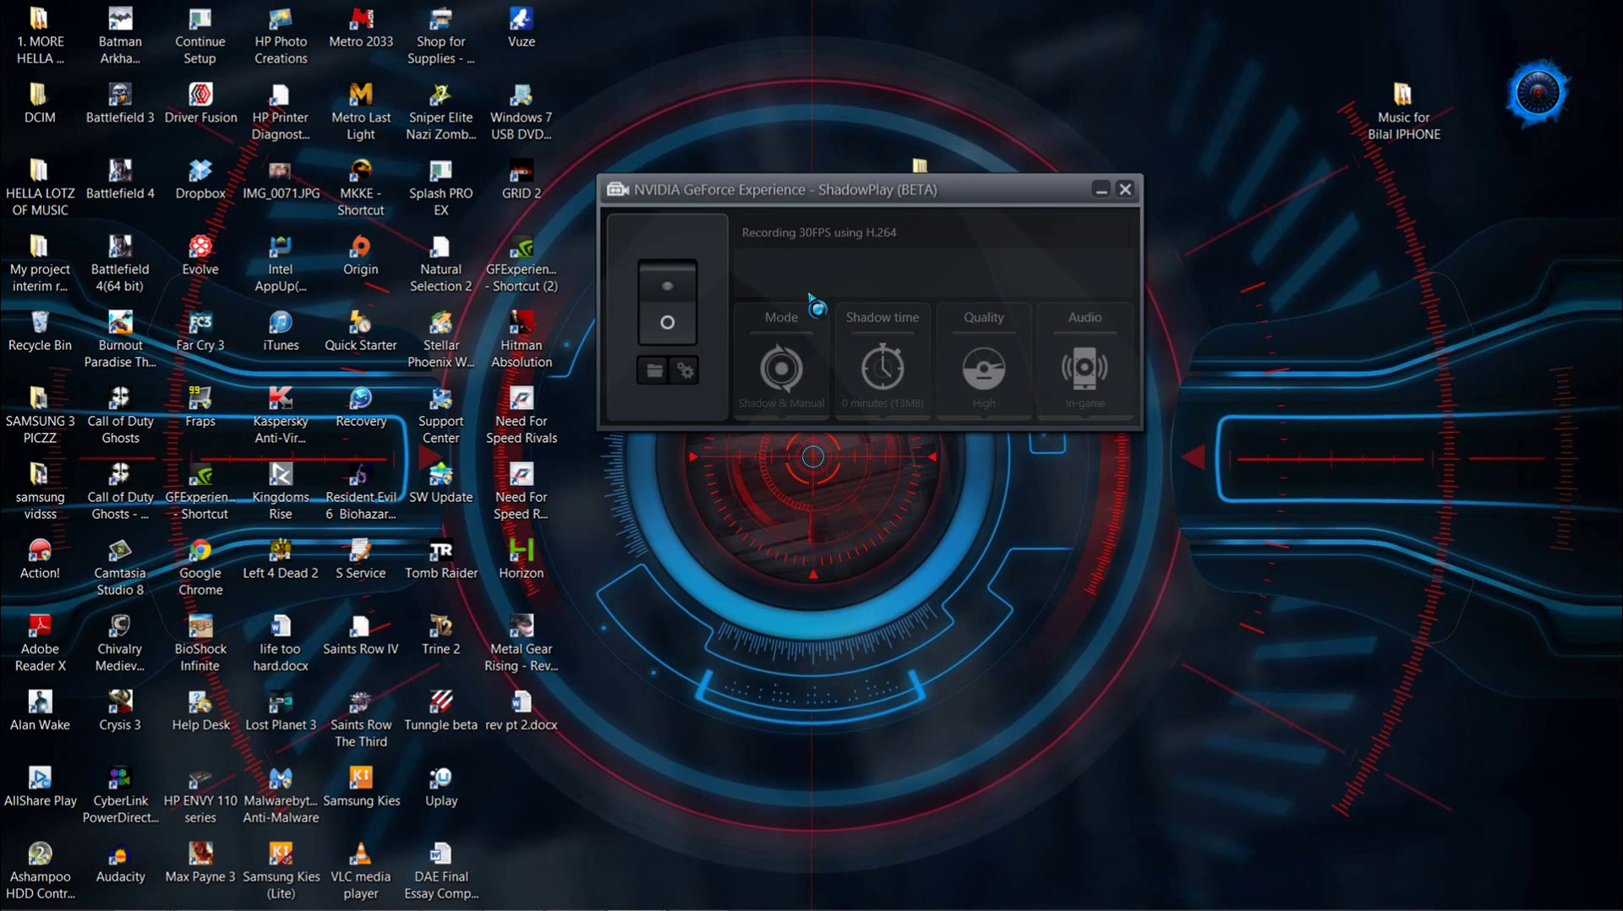
- Switch the ShadowPlay toggle on so the window shows 'Activating ShadowPlay'
left_click(670, 277)
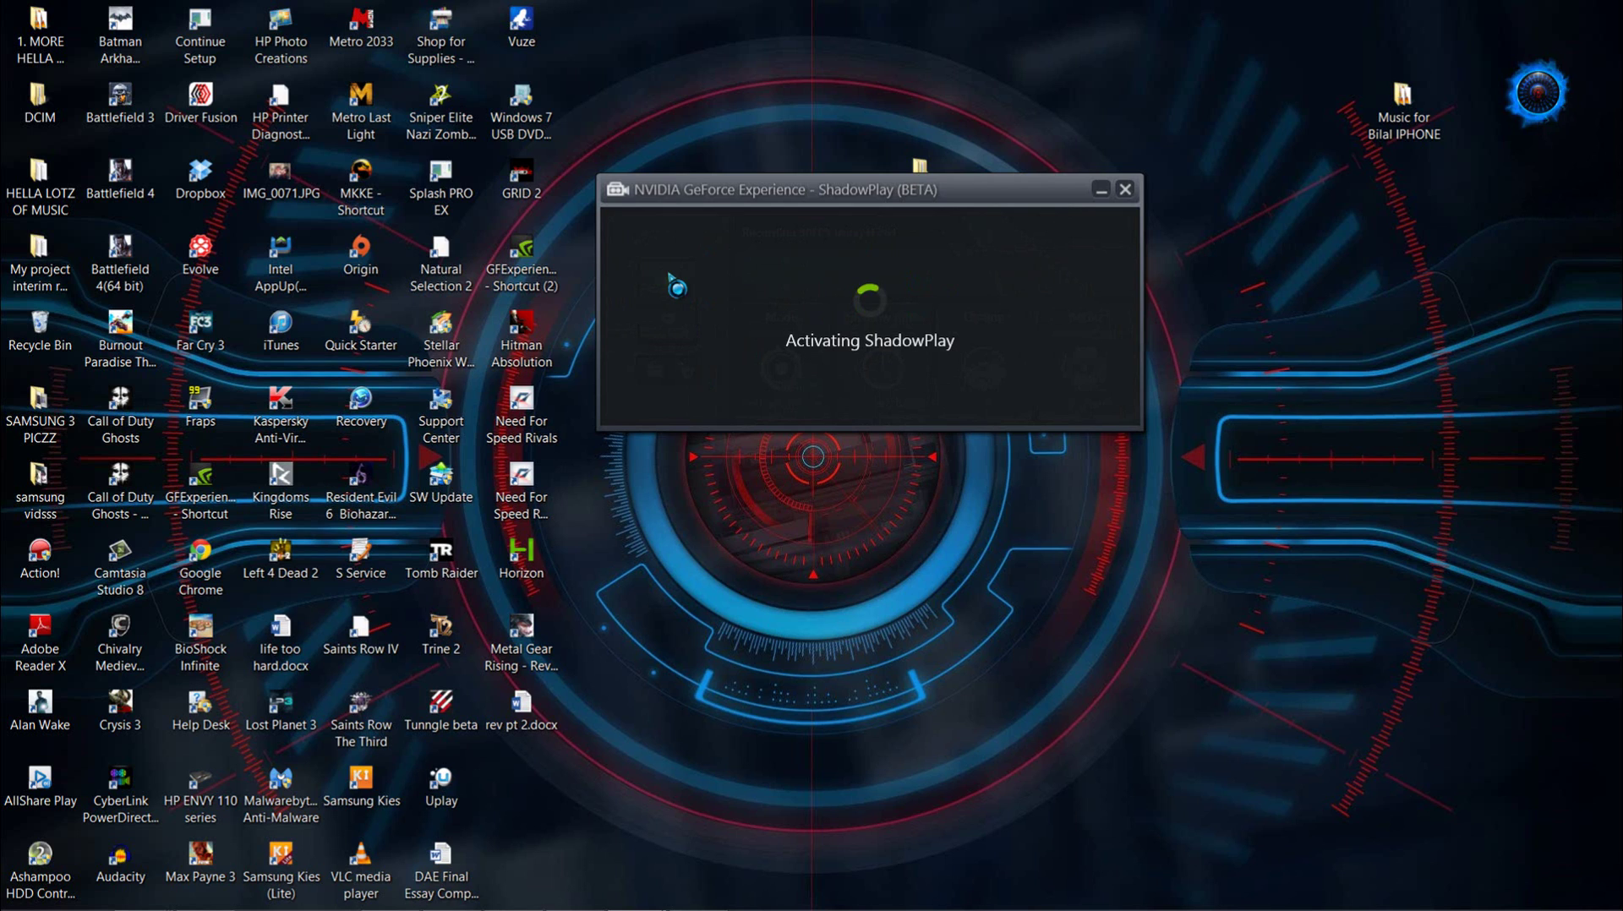